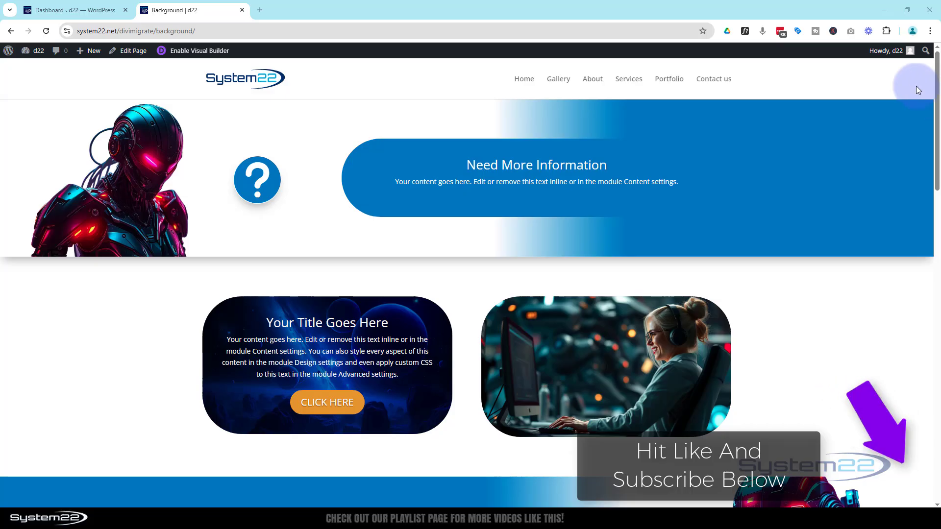
Open the page in the Visual Builder and delete the black menu section above the image gallery
{"action": "left_click_drag", "start_coordinate": [936, 82], "coordinate": [936, 240]}
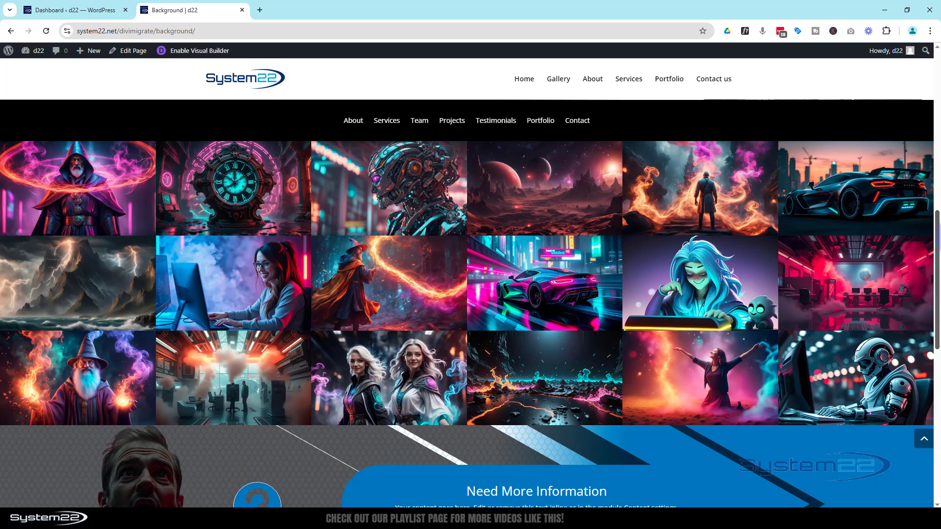
{"action": "left_click_drag", "start_coordinate": [936, 239], "coordinate": [903, 67]}
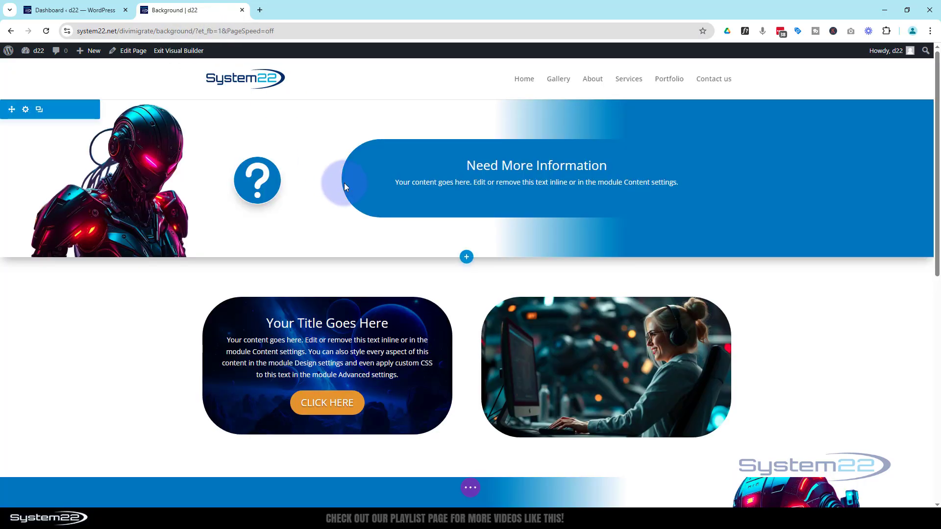
{"action": "scroll", "coordinate": [347, 177], "scroll_direction": "down", "scroll_amount": 2}
{"action": "scroll", "coordinate": [348, 177], "scroll_direction": "up", "scroll_amount": 1}
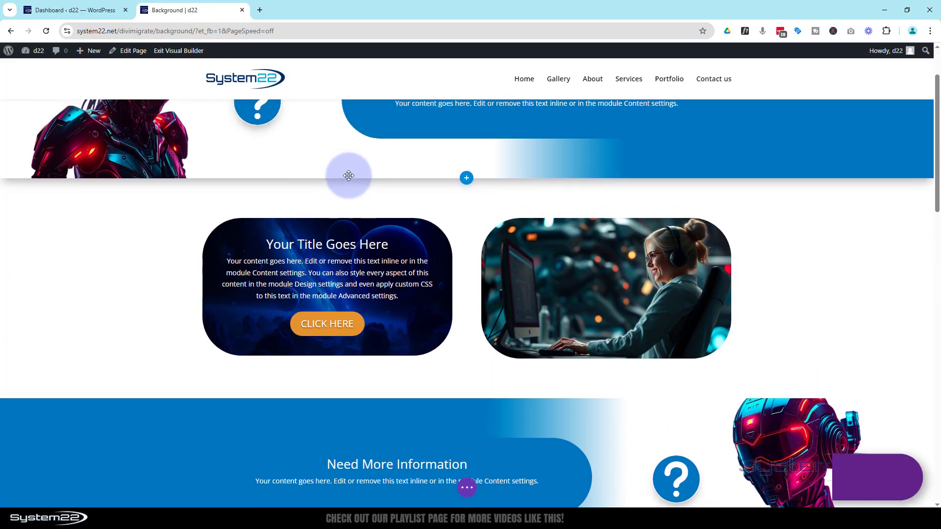
{"action": "scroll", "coordinate": [347, 178], "scroll_direction": "down", "scroll_amount": 5}
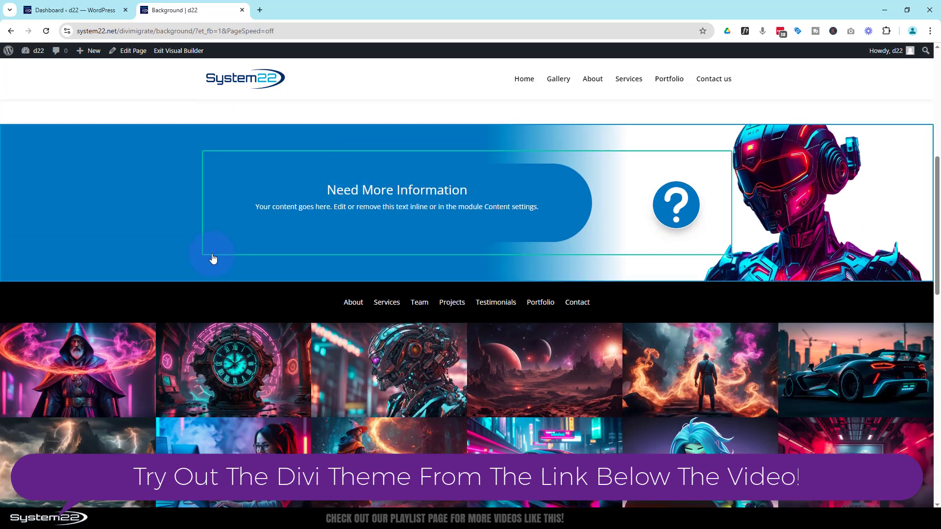
{"action": "mouse_move", "coordinate": [78, 305]}
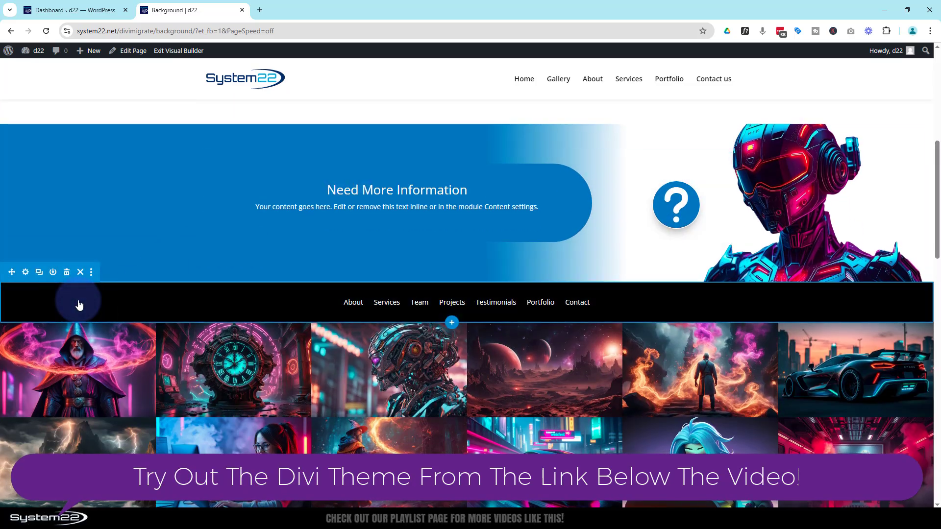
{"action": "left_click", "coordinate": [67, 273]}
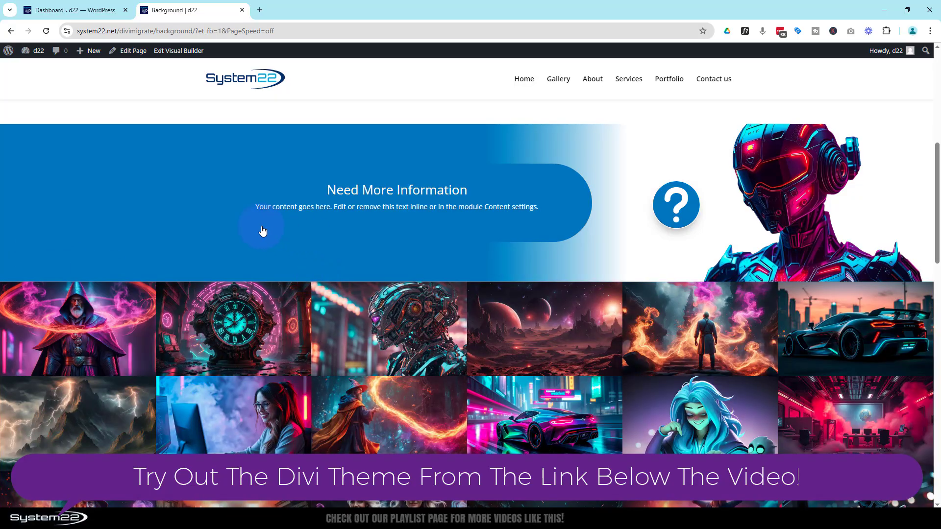
Add a regular section with a single-column row and a Menu module between the second Need More Information banner and the image gallery
{"action": "scroll", "coordinate": [263, 231], "scroll_direction": "up", "scroll_amount": 1}
{"action": "scroll", "coordinate": [262, 231], "scroll_direction": "down", "scroll_amount": 2}
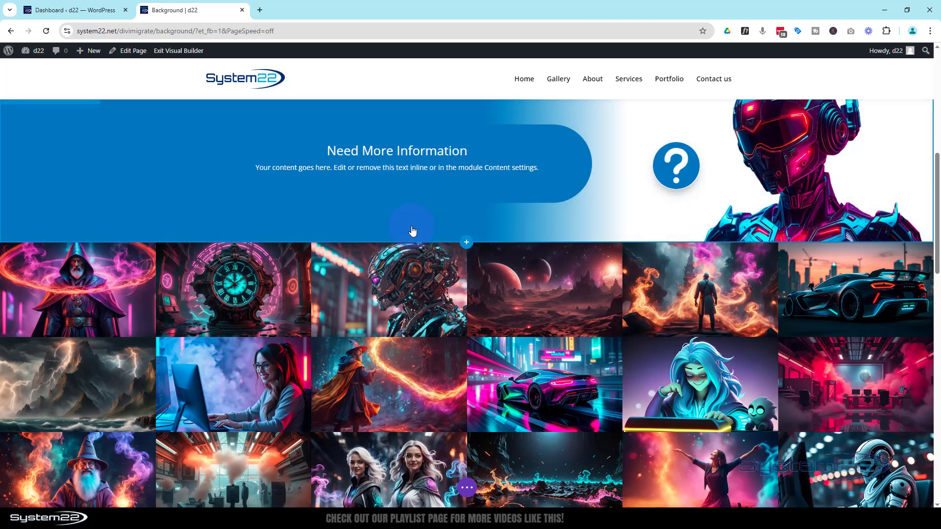
{"action": "left_click", "coordinate": [468, 242]}
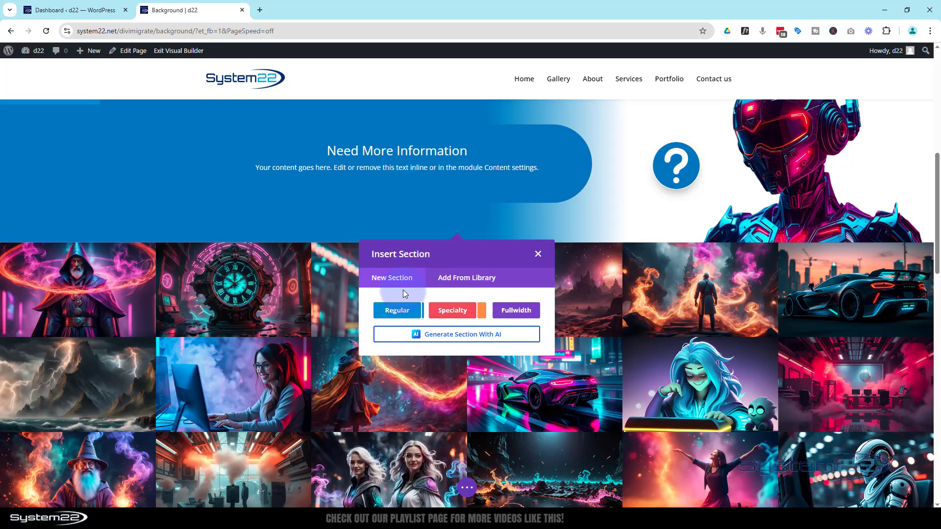
{"action": "left_click", "coordinate": [392, 315]}
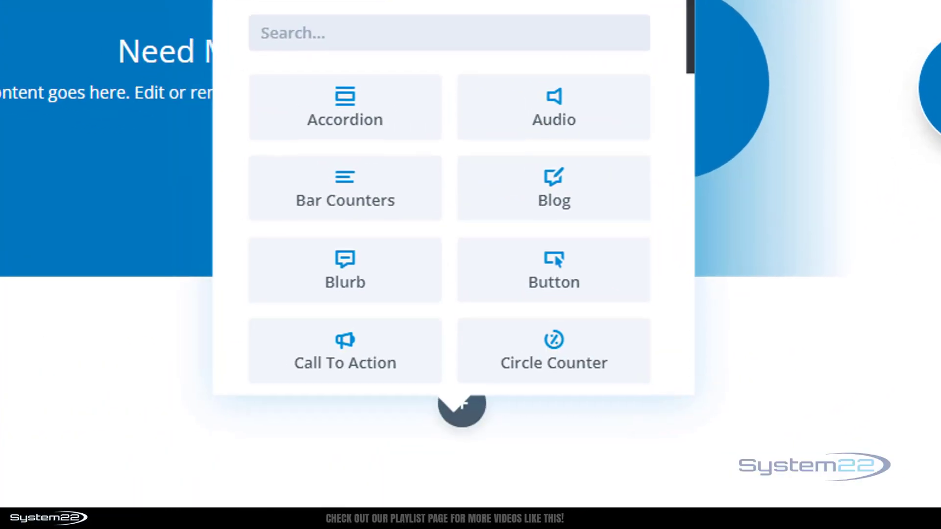
{"action": "scroll", "coordinate": [480, 196], "scroll_direction": "down", "scroll_amount": 3}
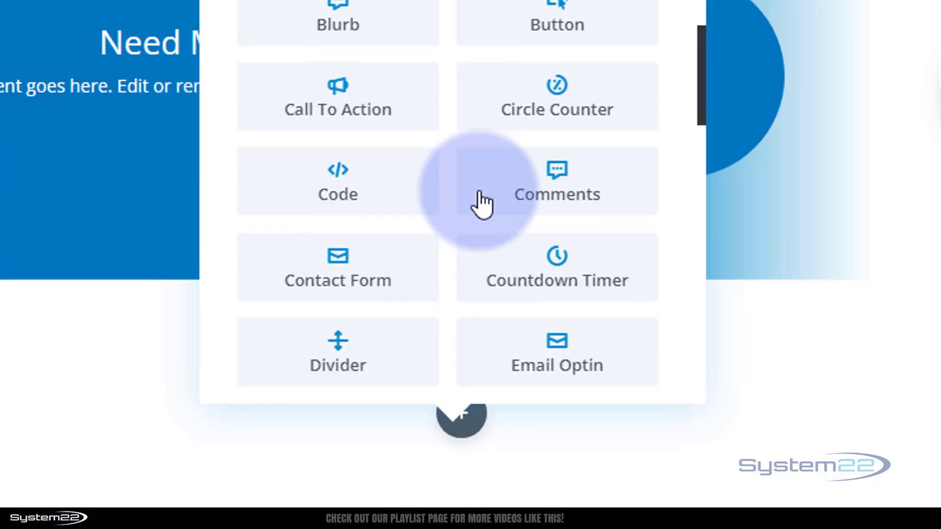
{"action": "scroll", "coordinate": [479, 201], "scroll_direction": "down", "scroll_amount": 6}
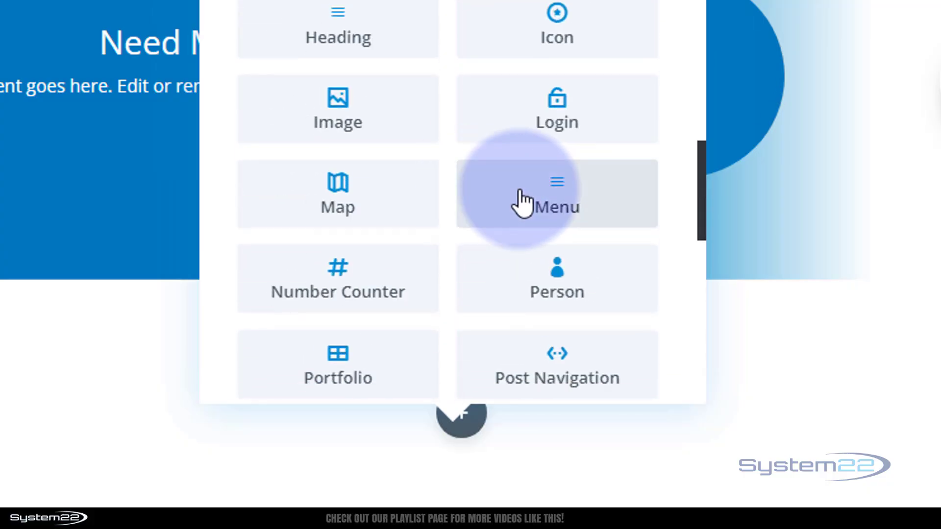
{"action": "left_click", "coordinate": [523, 201]}
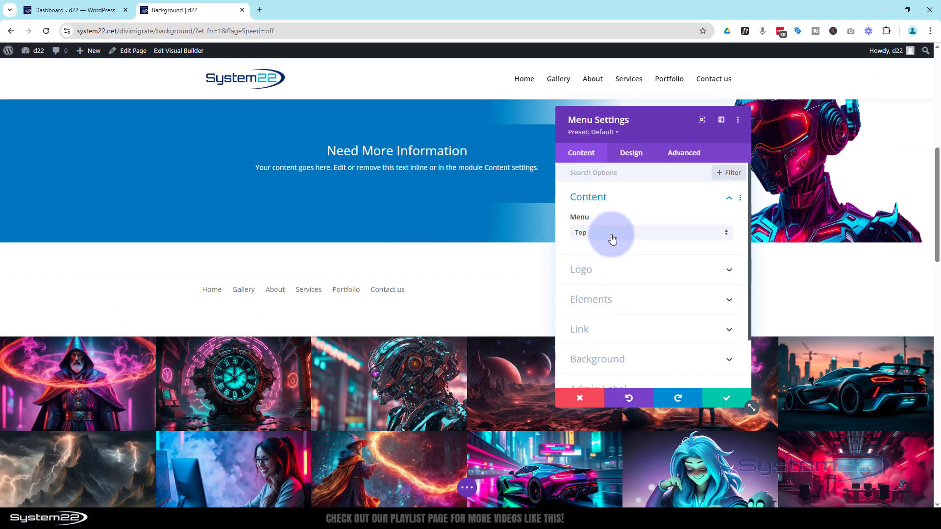
Assign the One Page menu to the new Menu module and save the module settings
{"action": "left_click", "coordinate": [612, 239]}
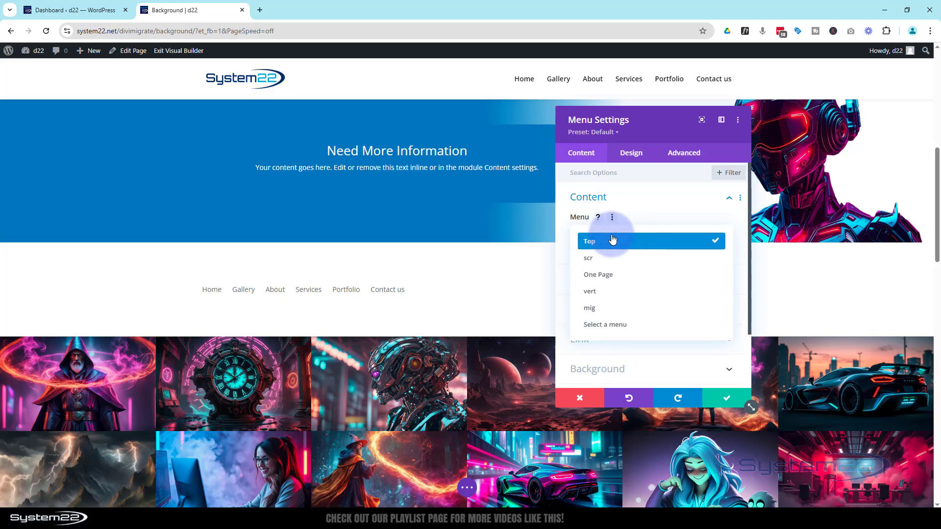
{"action": "left_click", "coordinate": [596, 275]}
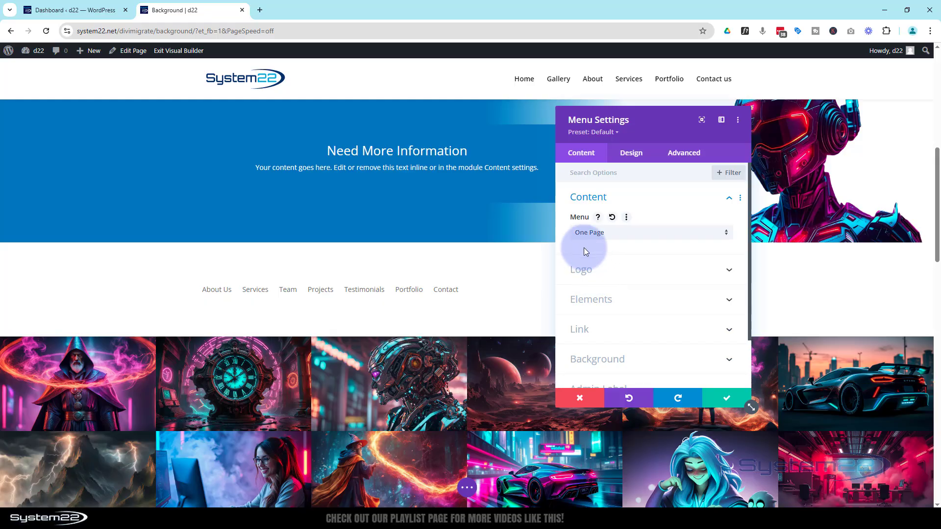
{"action": "left_click", "coordinate": [68, 10]}
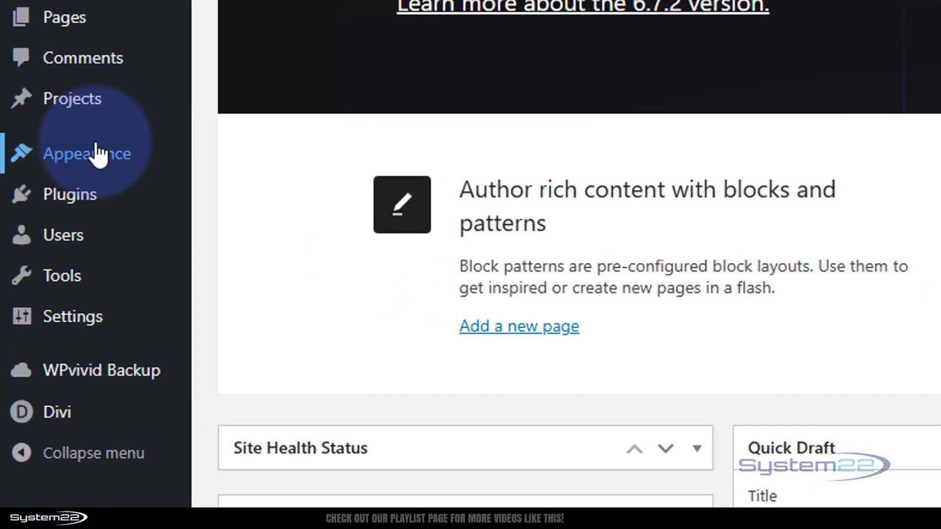
{"action": "mouse_move", "coordinate": [46, 212]}
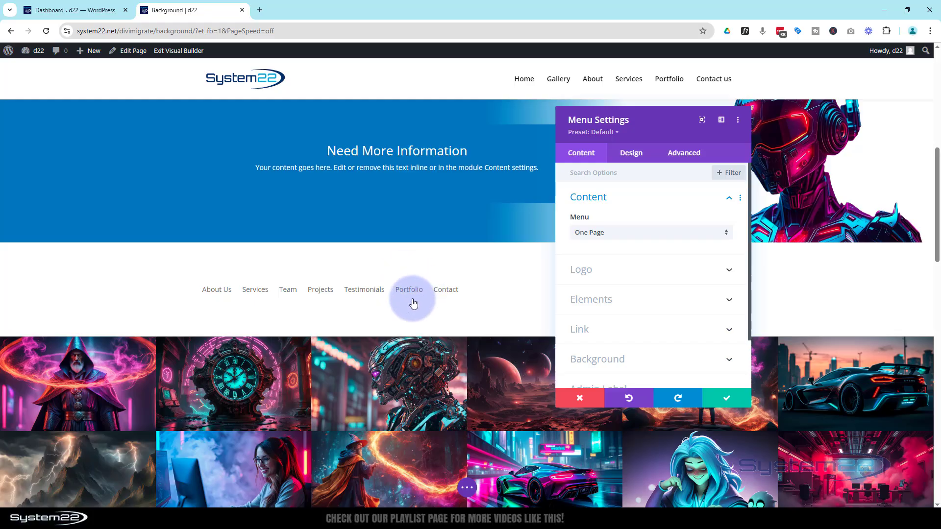
{"action": "left_click", "coordinate": [726, 396]}
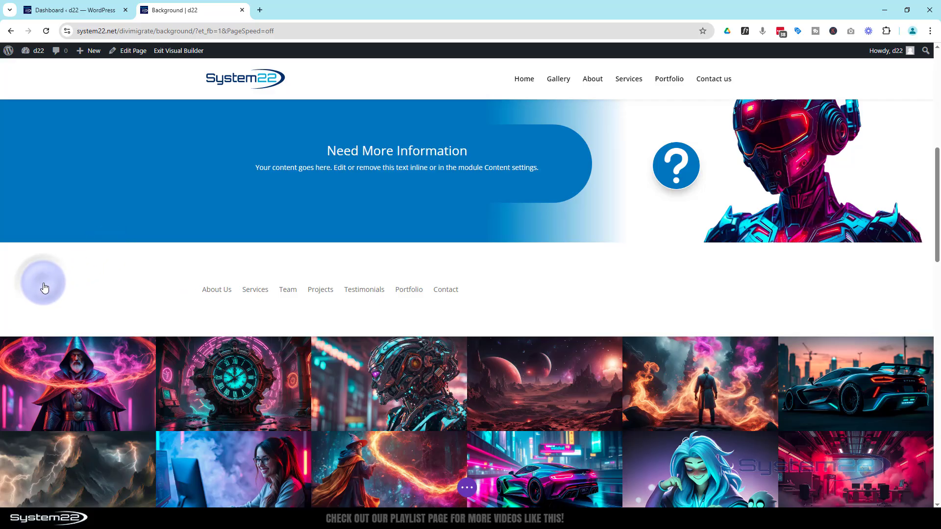
Set the background colour of the new menu's section to black and save the section settings
{"action": "mouse_move", "coordinate": [43, 286]}
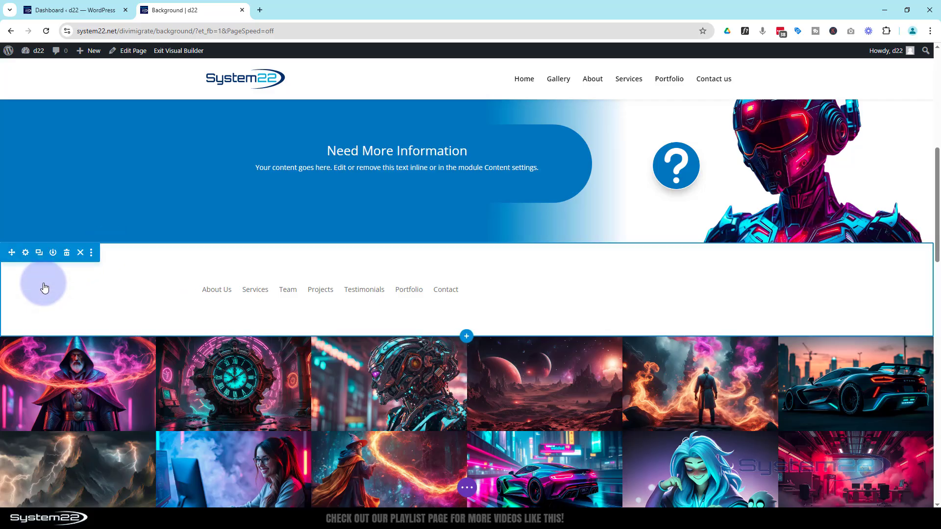
{"action": "left_click", "coordinate": [26, 253]}
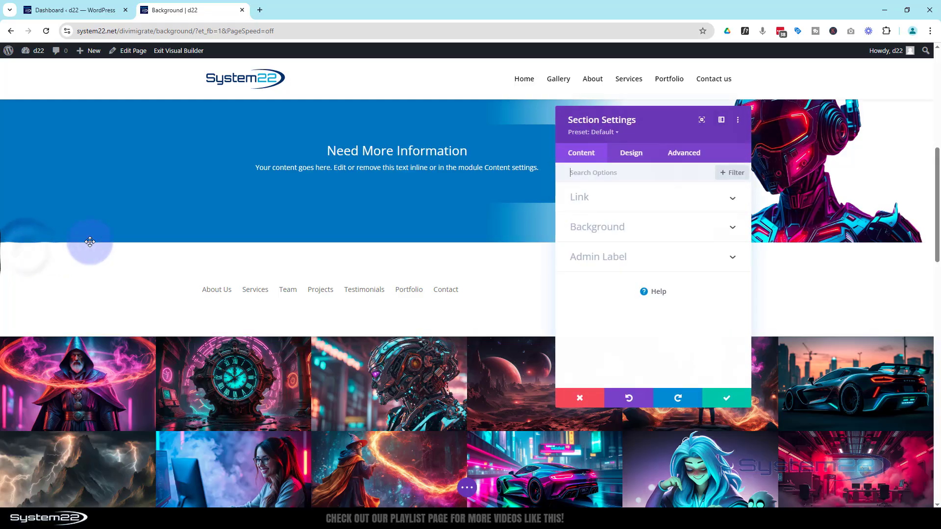
{"action": "left_click", "coordinate": [586, 231]}
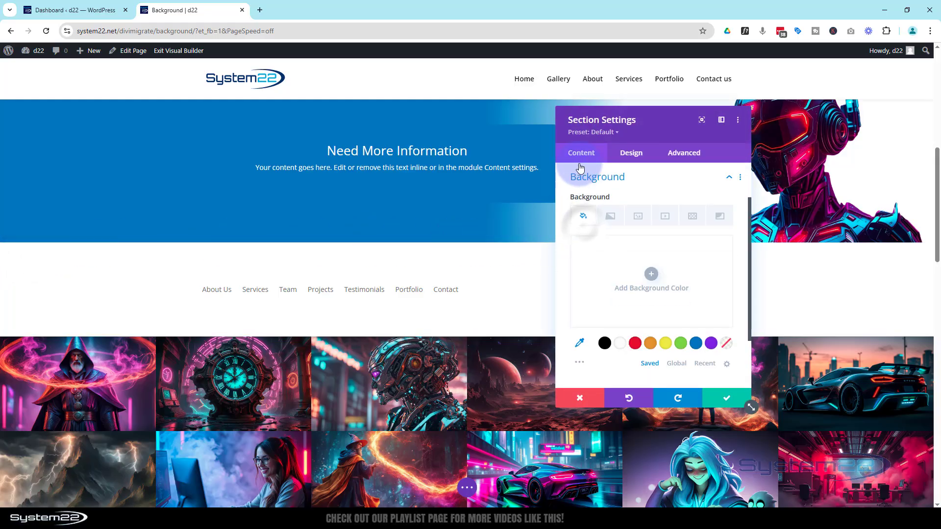
{"action": "left_click", "coordinate": [604, 344]}
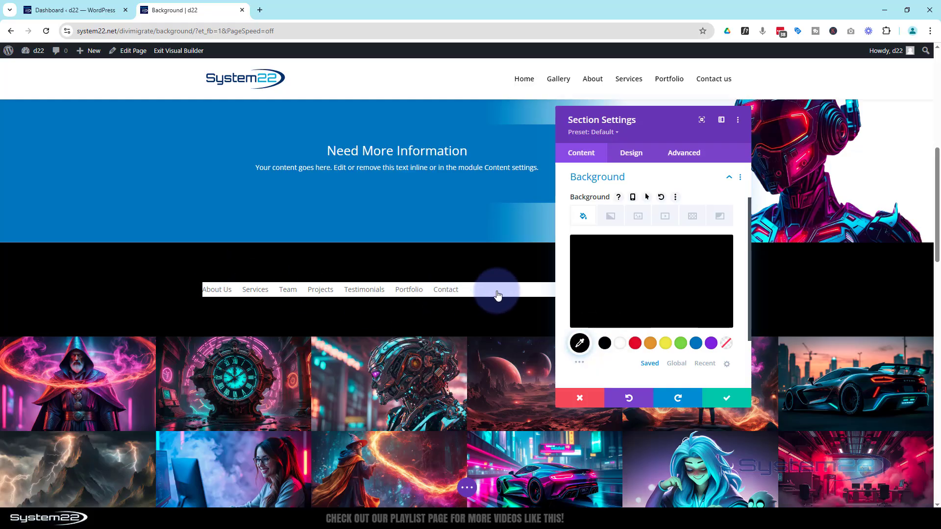
{"action": "left_click", "coordinate": [721, 402]}
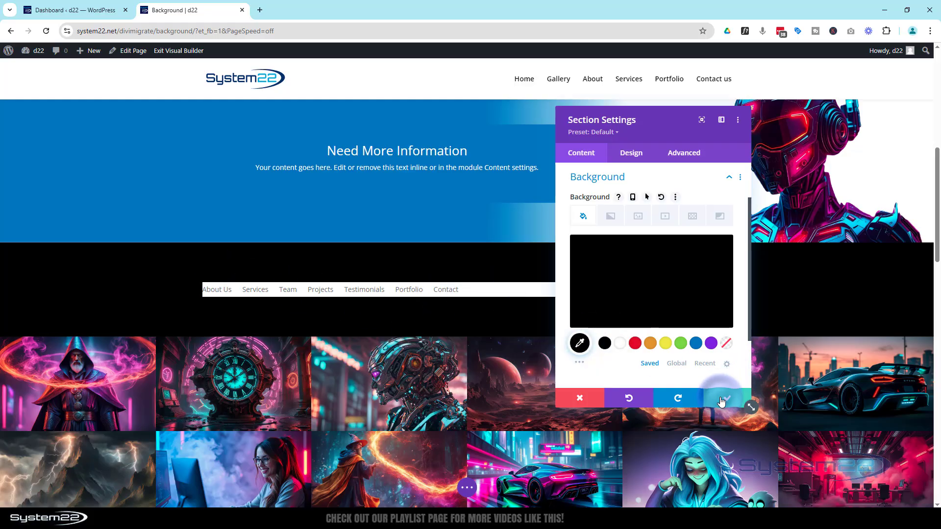
Remove the white background colour from the Menu module
{"action": "left_click", "coordinate": [509, 316]}
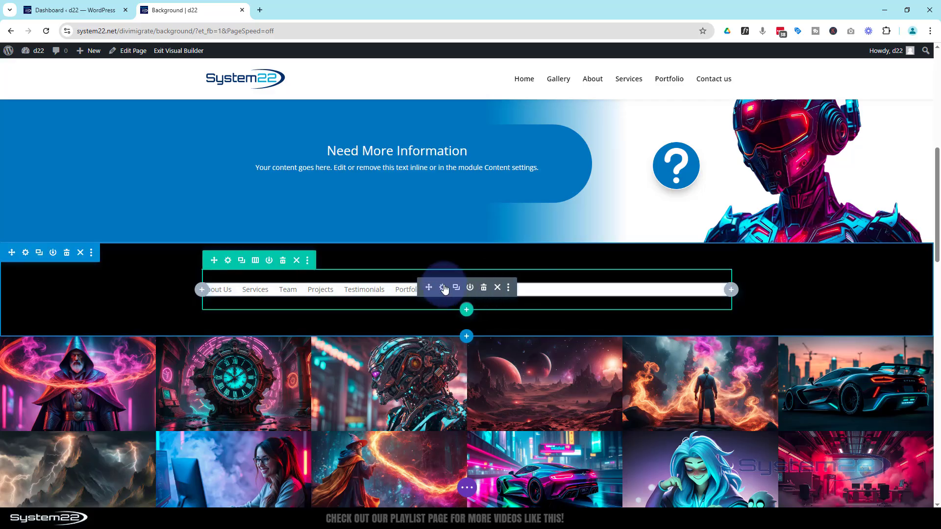
{"action": "left_click", "coordinate": [444, 288]}
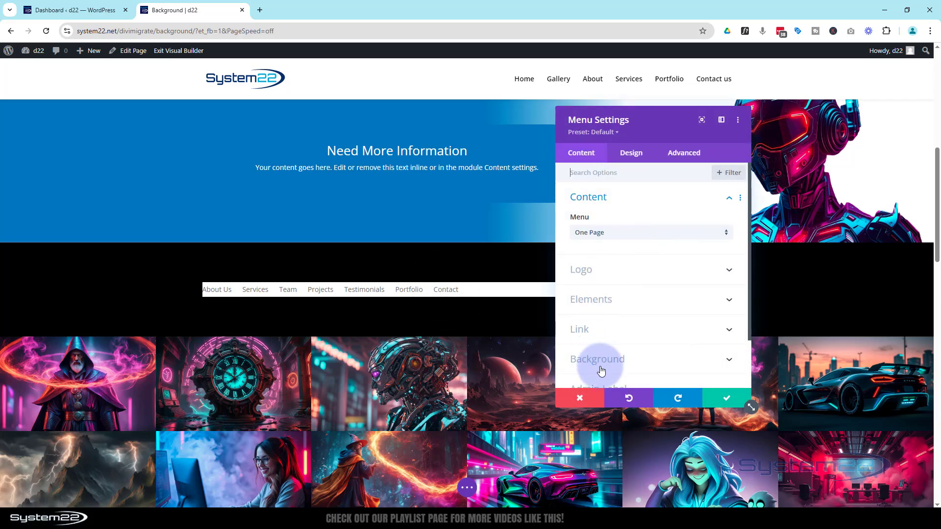
{"action": "left_click", "coordinate": [602, 363]}
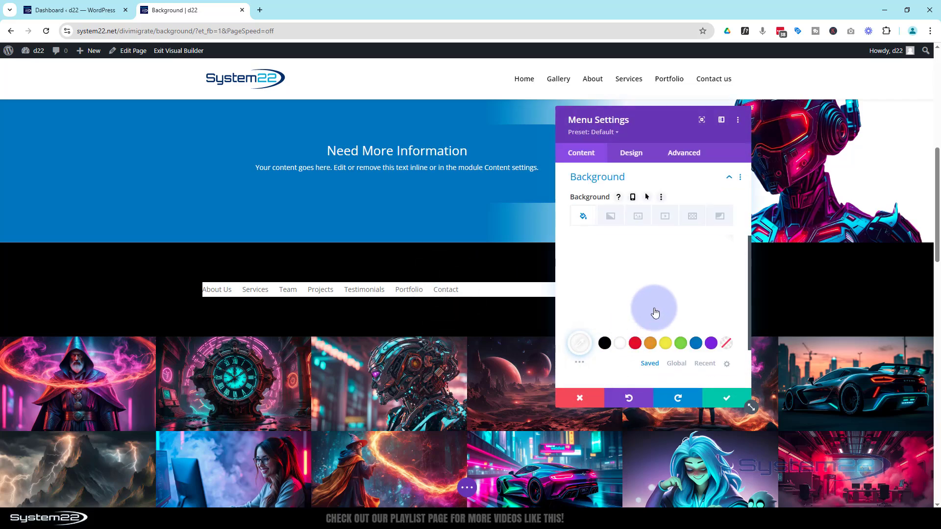
{"action": "left_click", "coordinate": [662, 291]}
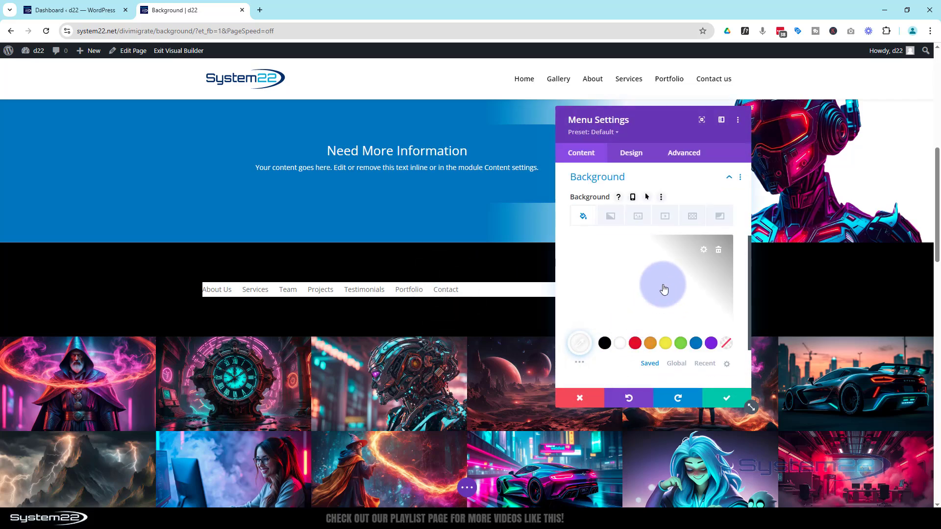
{"action": "left_click", "coordinate": [719, 252]}
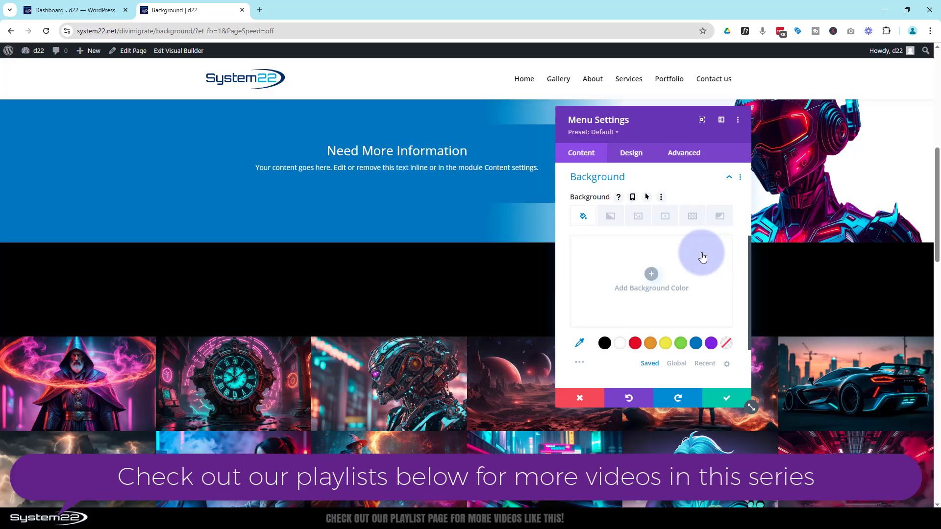
Set both the active link colour and the menu text colour of the Menu module to white
{"action": "left_click", "coordinate": [631, 152]}
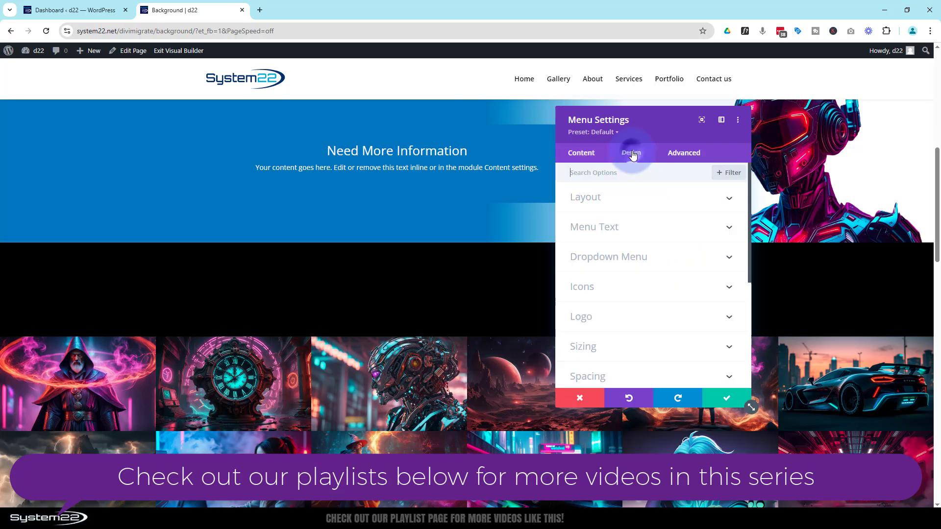
{"action": "left_click", "coordinate": [660, 232]}
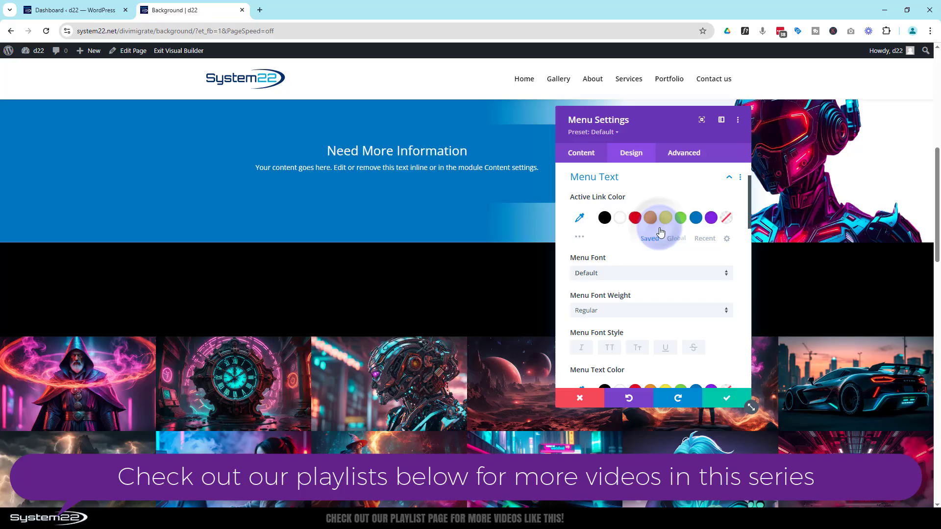
{"action": "left_click", "coordinate": [620, 219]}
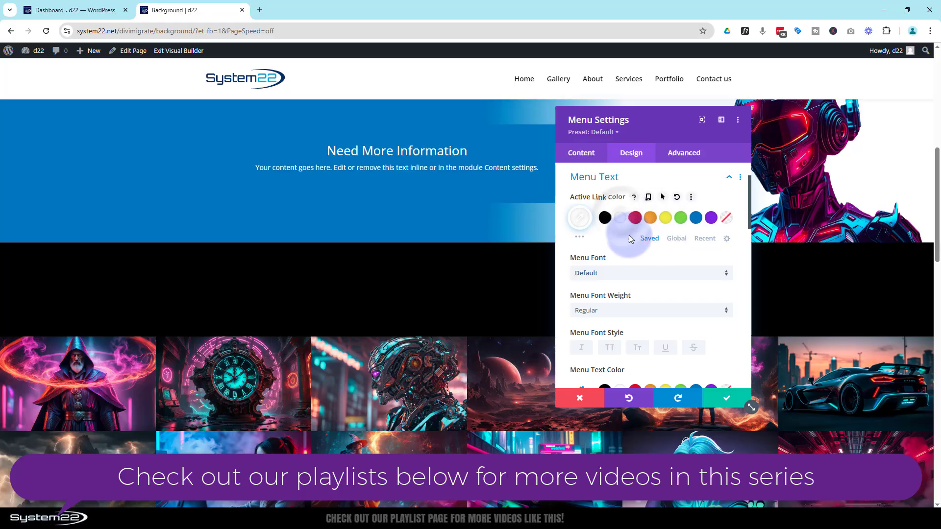
{"action": "scroll", "coordinate": [628, 234], "scroll_direction": "down", "scroll_amount": 2}
{"action": "left_click", "coordinate": [620, 293]}
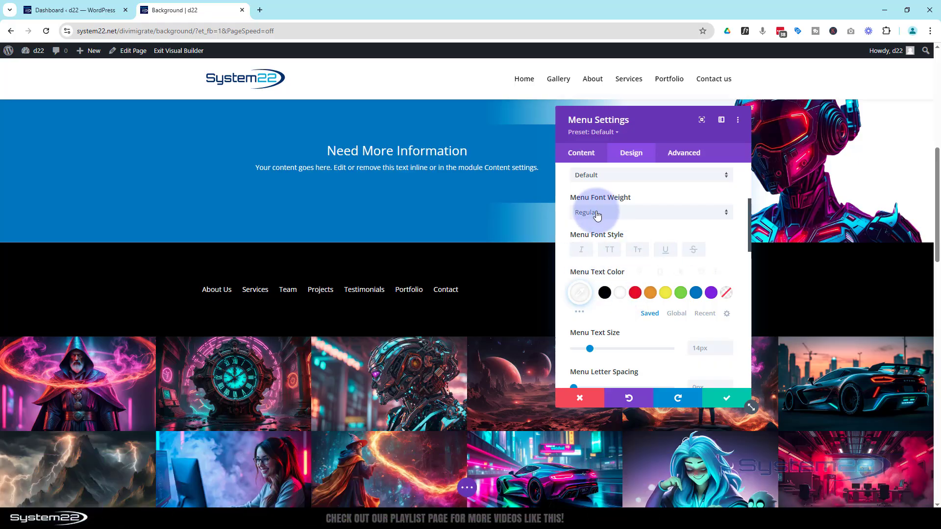
Look through the available menu fonts and the remaining menu text options, keeping the default font
{"action": "scroll", "coordinate": [643, 280], "scroll_direction": "up", "scroll_amount": 3}
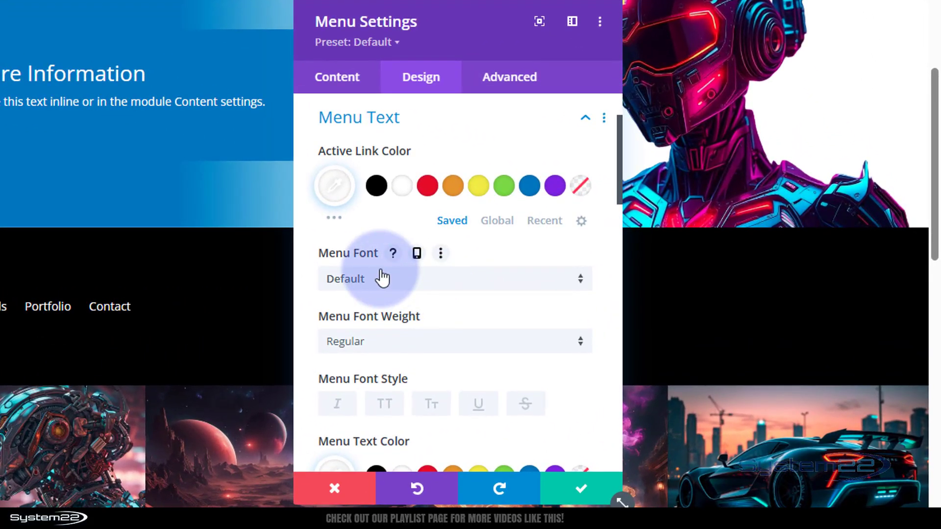
{"action": "left_click", "coordinate": [442, 285]}
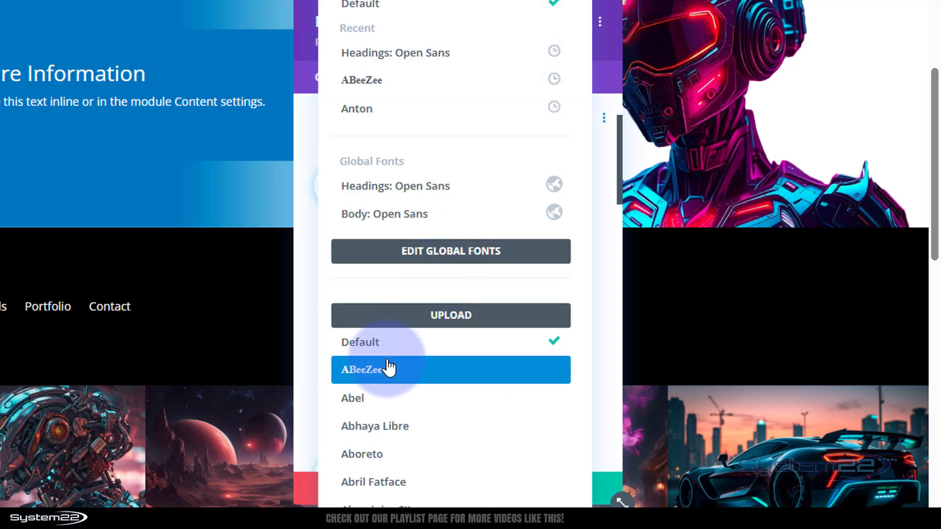
{"action": "left_click", "coordinate": [302, 207]}
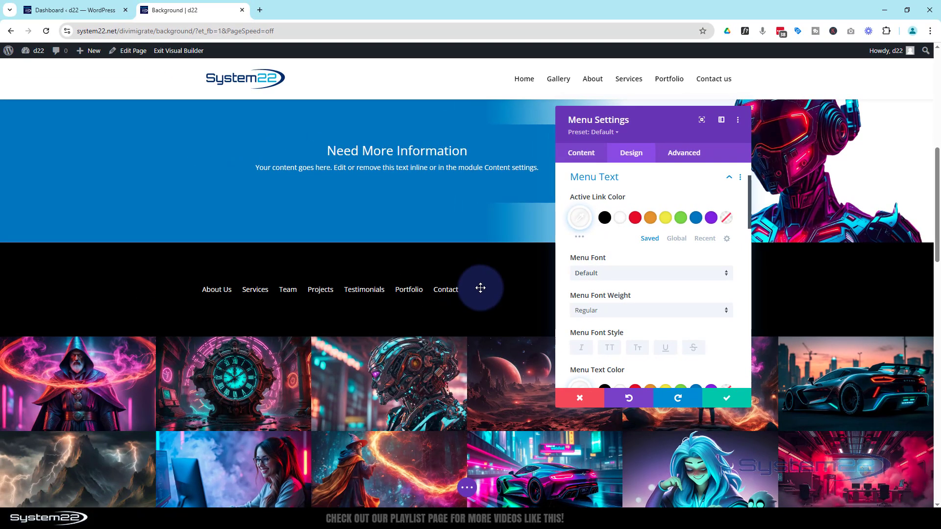
{"action": "scroll", "coordinate": [640, 282], "scroll_direction": "down", "scroll_amount": 3}
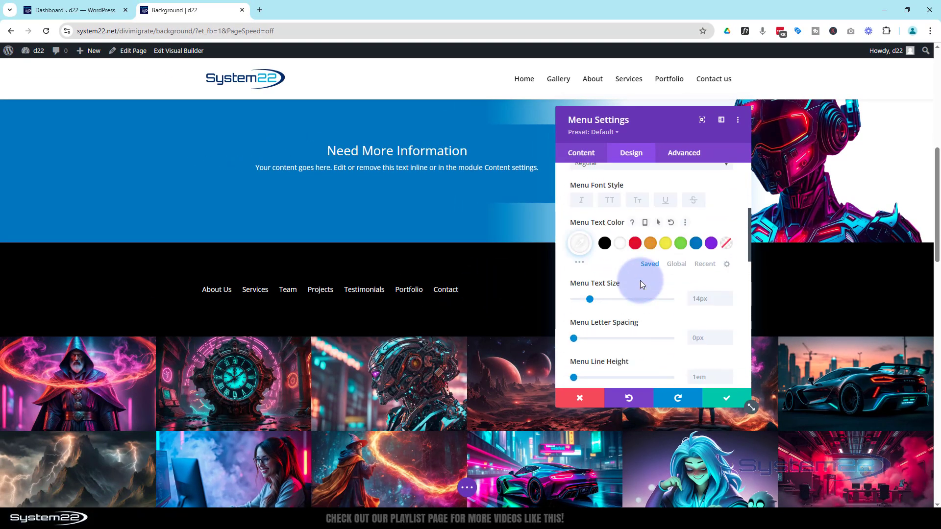
Centre the text alignment of the Menu module's links
{"action": "scroll", "coordinate": [640, 281], "scroll_direction": "down", "scroll_amount": 2}
{"action": "scroll", "coordinate": [640, 281], "scroll_direction": "up", "scroll_amount": 1}
{"action": "scroll", "coordinate": [640, 280], "scroll_direction": "down", "scroll_amount": 4}
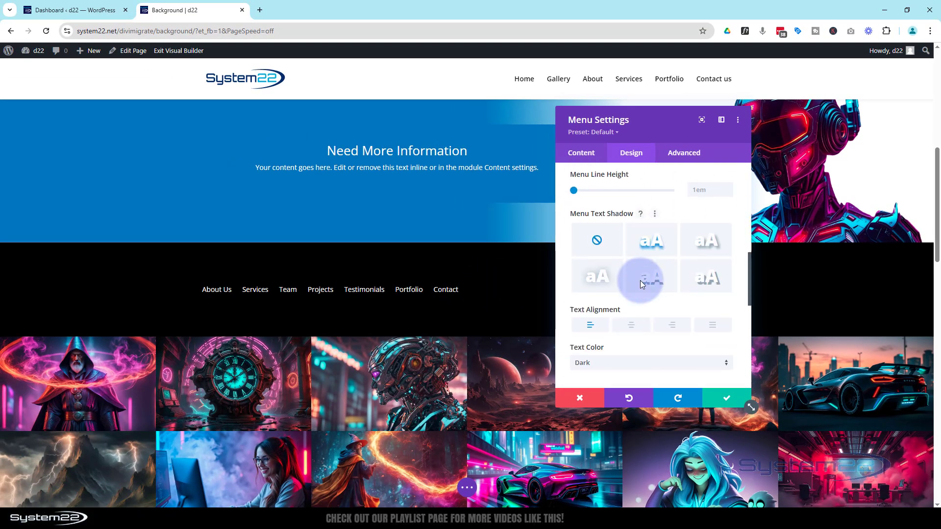
{"action": "scroll", "coordinate": [640, 281], "scroll_direction": "down", "scroll_amount": 2}
{"action": "left_click", "coordinate": [631, 226]}
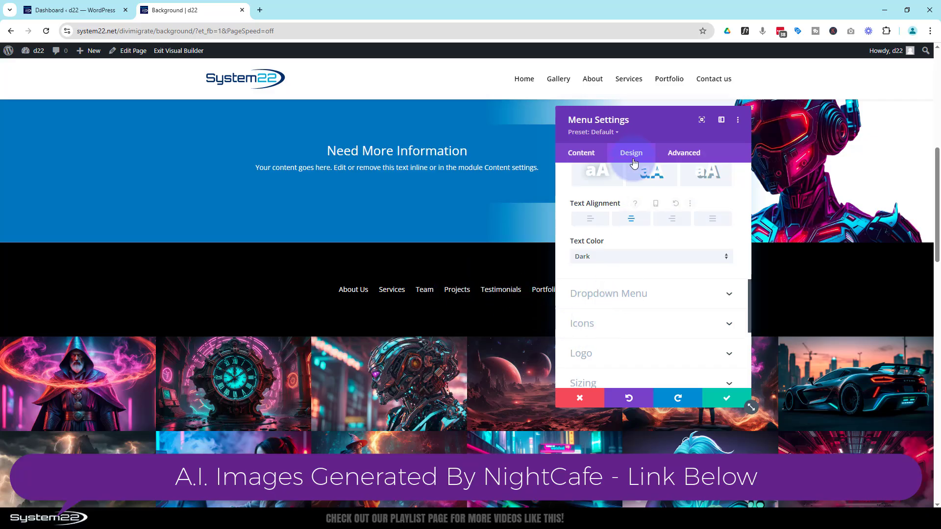
Set the Menu module's hamburger menu icon colour to white and check the icon in tablet view
{"action": "left_click", "coordinate": [602, 325]}
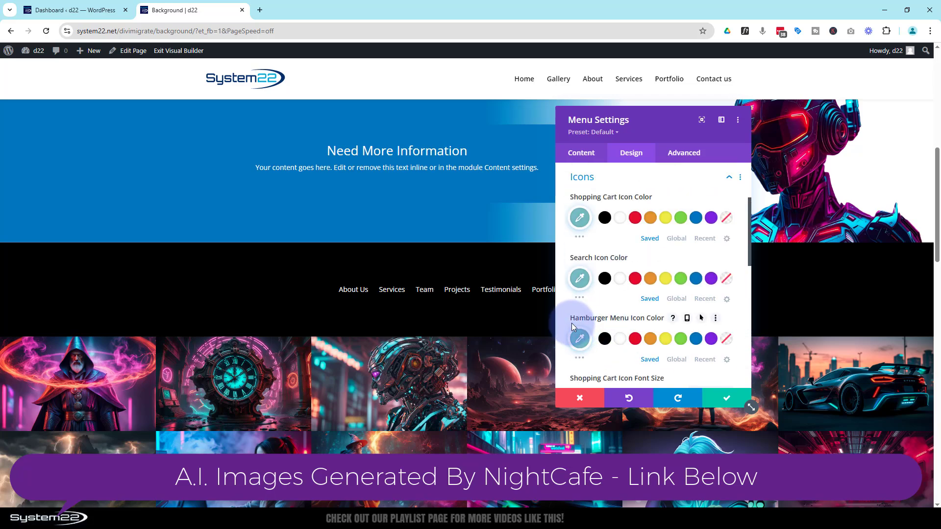
{"action": "left_click", "coordinate": [620, 339]}
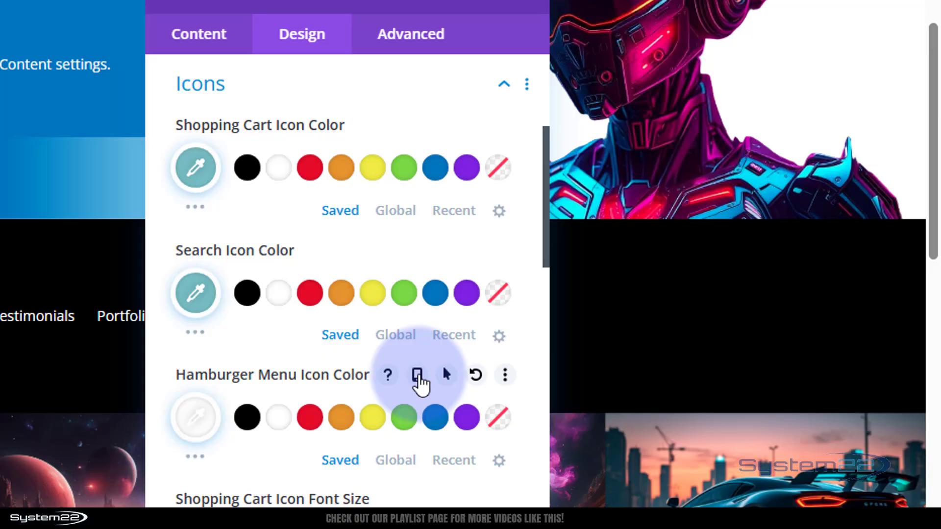
{"action": "left_click", "coordinate": [418, 377]}
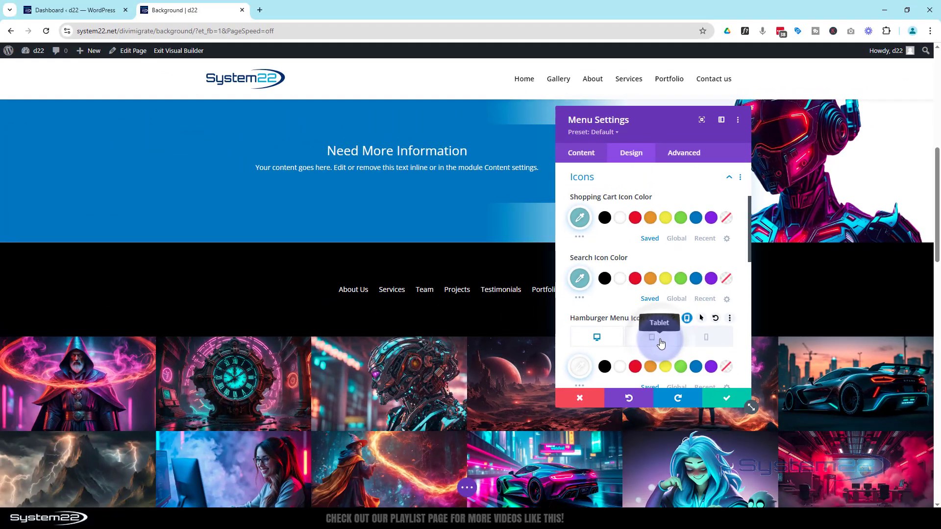
{"action": "left_click", "coordinate": [395, 418]}
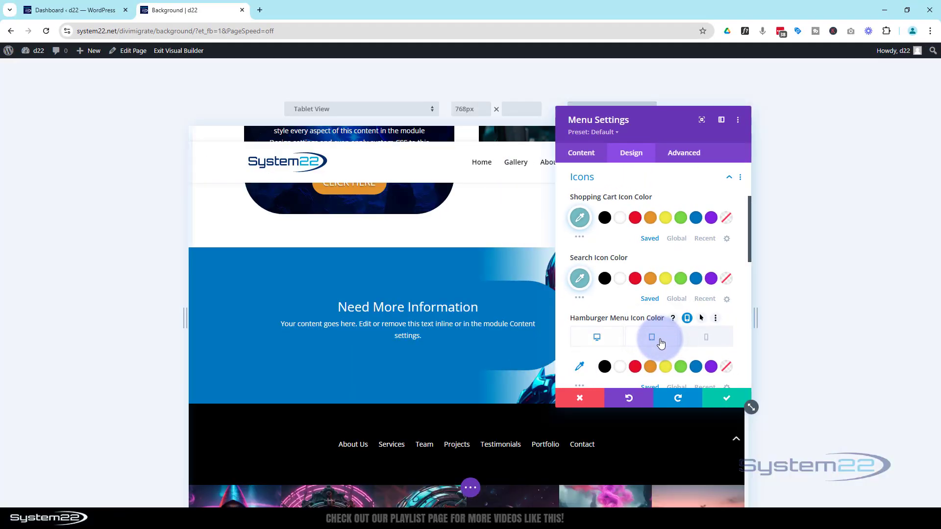
{"action": "scroll", "coordinate": [531, 345], "scroll_direction": "down", "scroll_amount": 4}
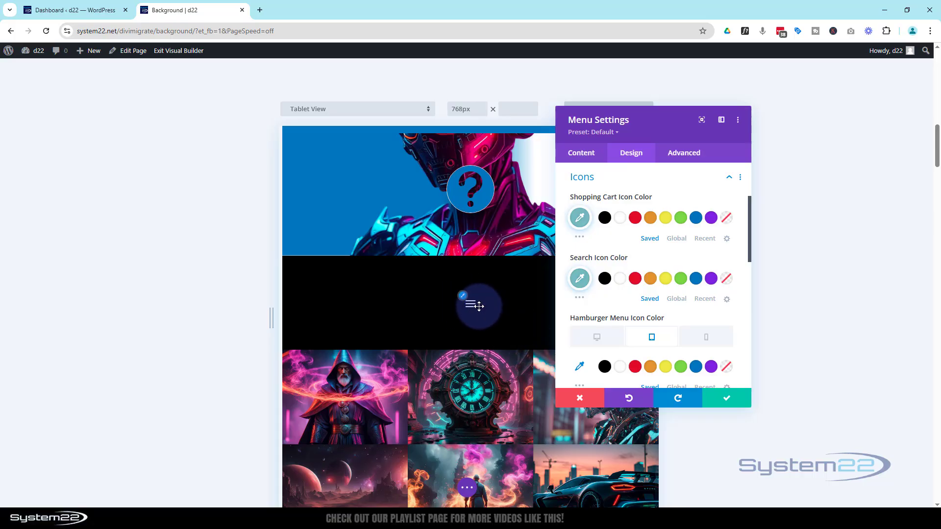
Return the preview to desktop view and save the Menu module settings
{"action": "left_click", "coordinate": [598, 339]}
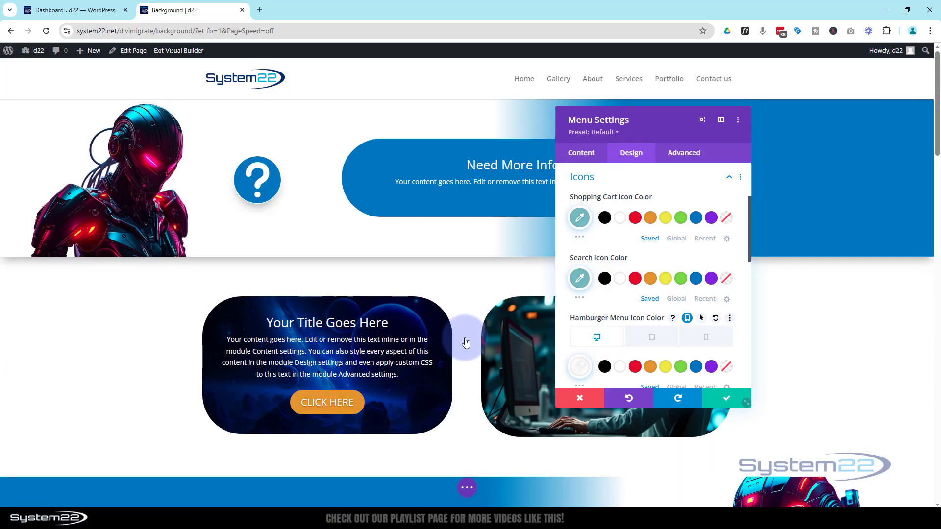
{"action": "scroll", "coordinate": [464, 342], "scroll_direction": "down", "scroll_amount": 6}
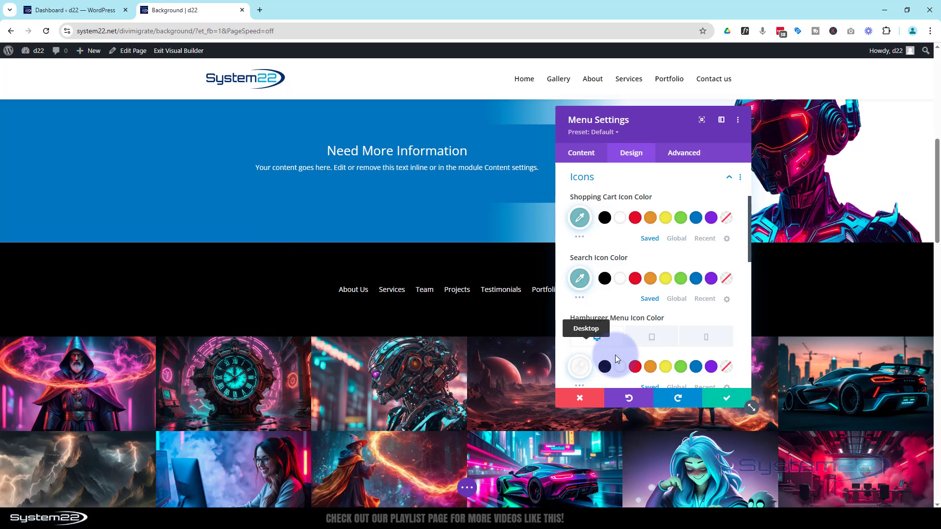
{"action": "left_click", "coordinate": [726, 398]}
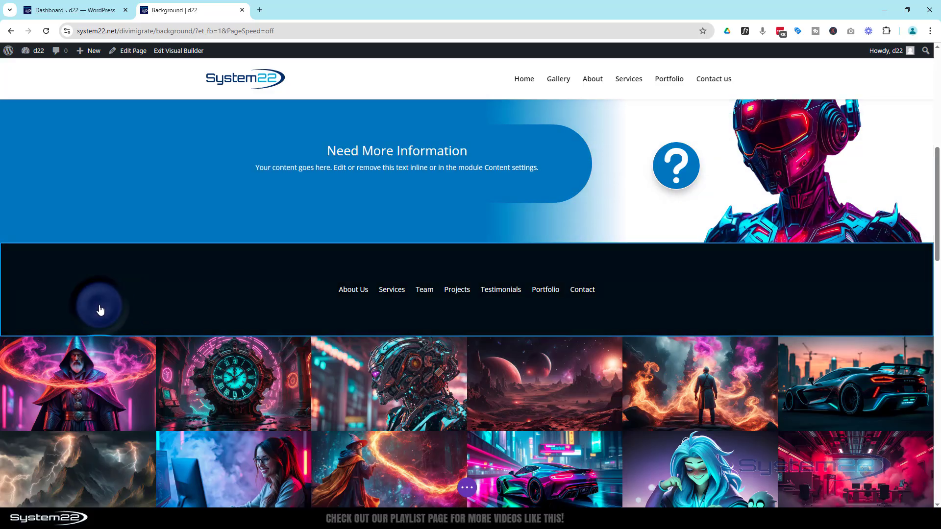
Set linked top and bottom padding of 0px on the black section containing the menu
{"action": "mouse_move", "coordinate": [99, 307]}
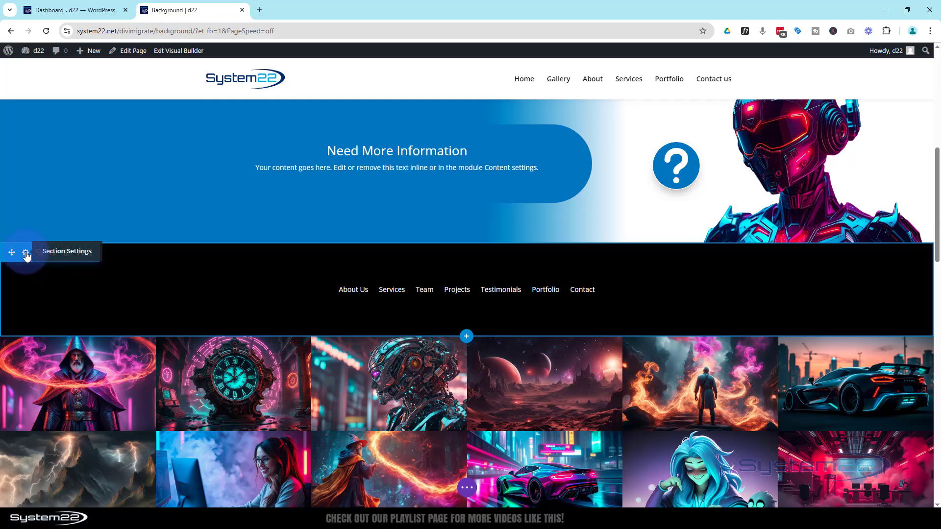
{"action": "left_click", "coordinate": [26, 254]}
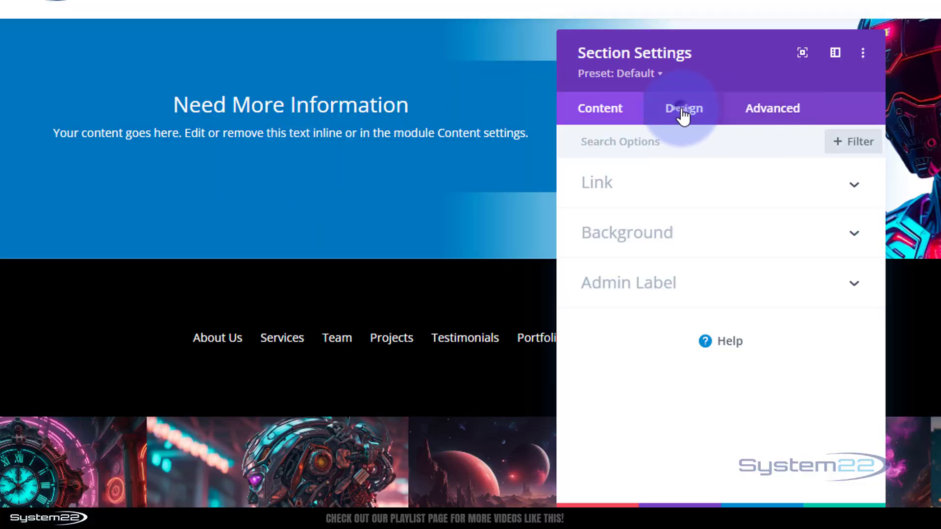
{"action": "left_click", "coordinate": [683, 114]}
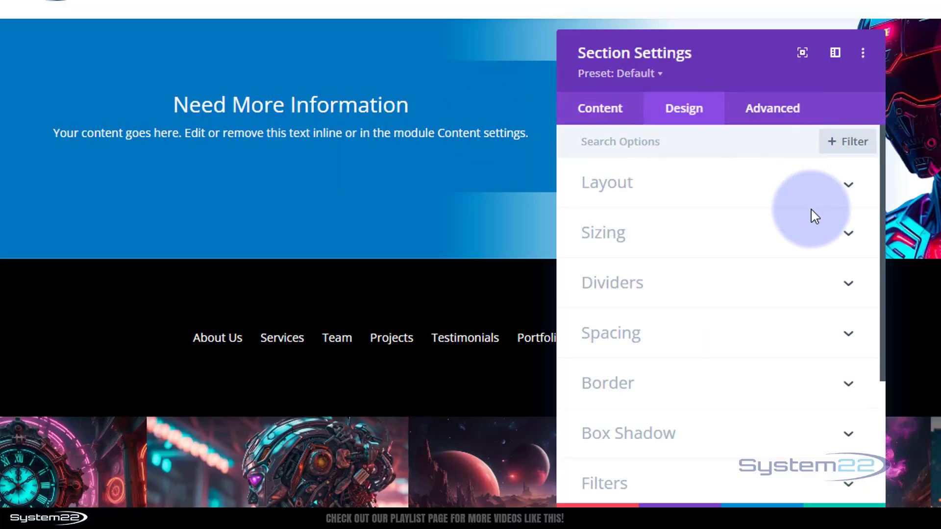
{"action": "left_click", "coordinate": [698, 339]}
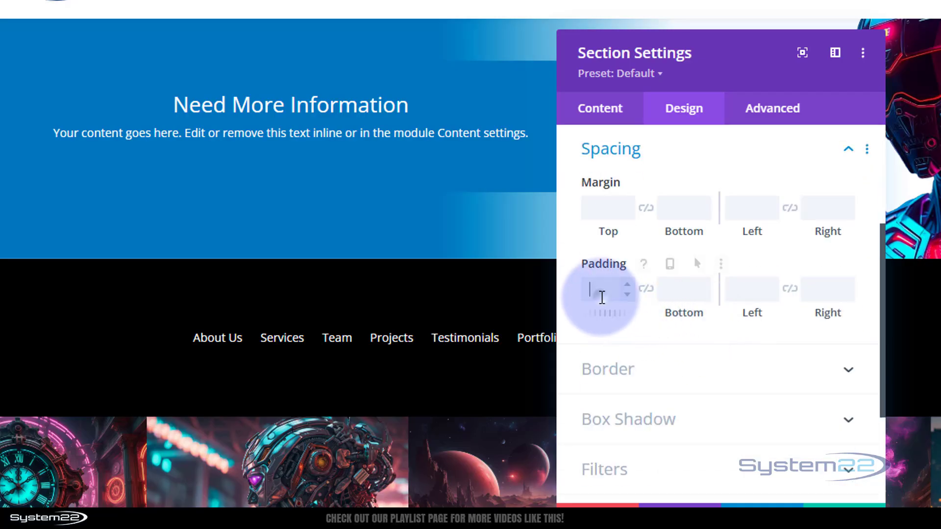
{"action": "left_click", "coordinate": [609, 287]}
{"action": "type", "text": "0px"}
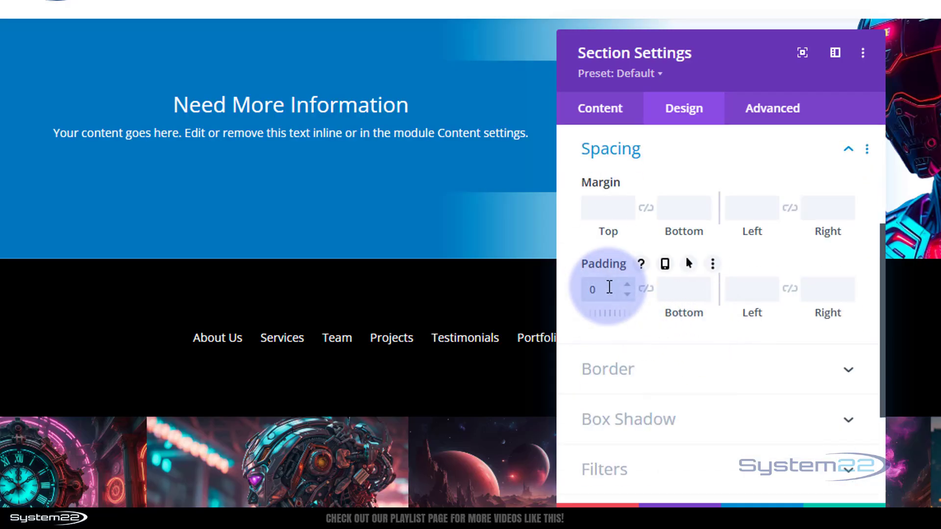
{"action": "left_click", "coordinate": [645, 289]}
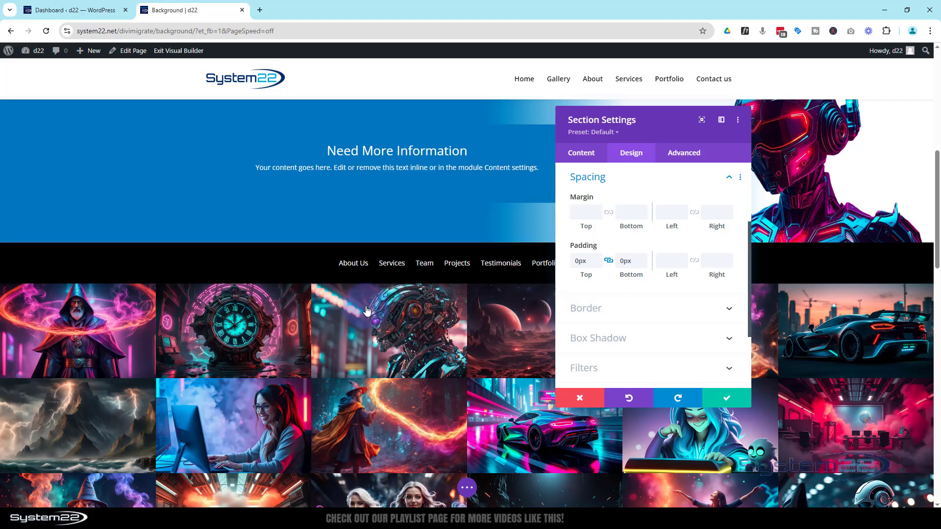
Examine how the slimmer menu section sits above the gallery and behaves as the page moves
{"action": "scroll", "coordinate": [371, 309], "scroll_direction": "down", "scroll_amount": 3}
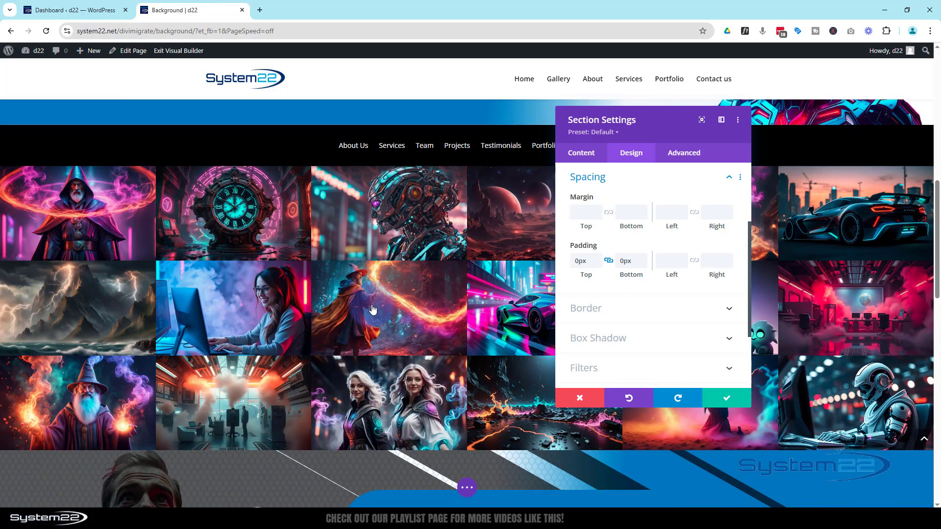
{"action": "scroll", "coordinate": [372, 310], "scroll_direction": "up", "scroll_amount": 2}
{"action": "scroll", "coordinate": [373, 310], "scroll_direction": "down", "scroll_amount": 2}
{"action": "scroll", "coordinate": [372, 310], "scroll_direction": "down", "scroll_amount": 2}
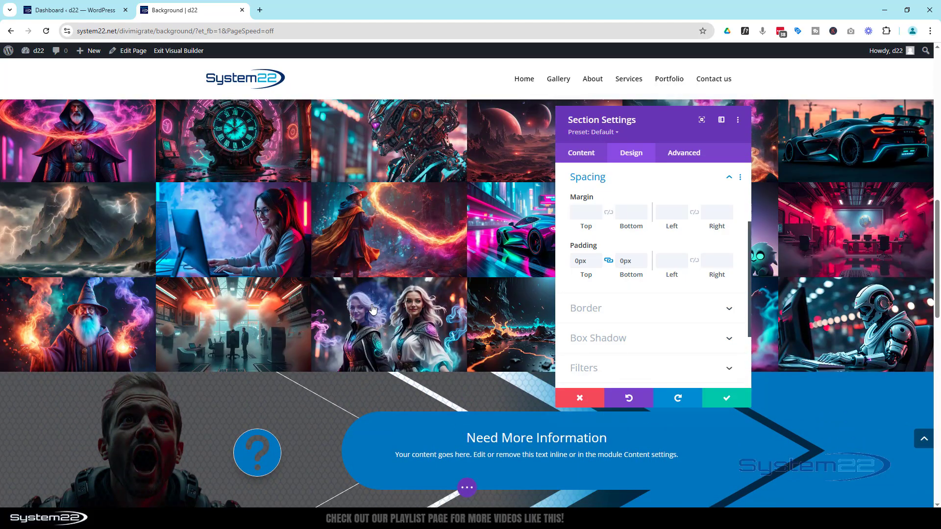
{"action": "scroll", "coordinate": [373, 310], "scroll_direction": "down", "scroll_amount": 1}
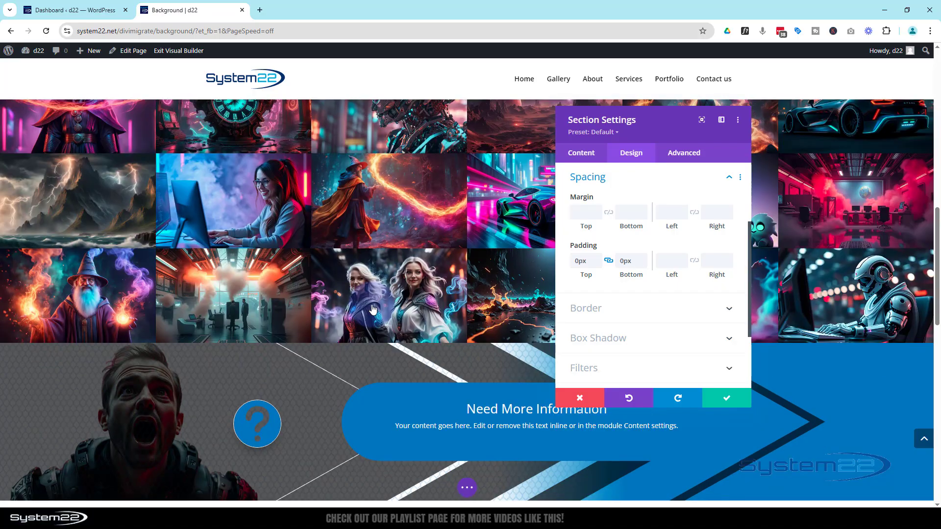
{"action": "scroll", "coordinate": [373, 309], "scroll_direction": "up", "scroll_amount": 2}
{"action": "scroll", "coordinate": [372, 310], "scroll_direction": "up", "scroll_amount": 4}
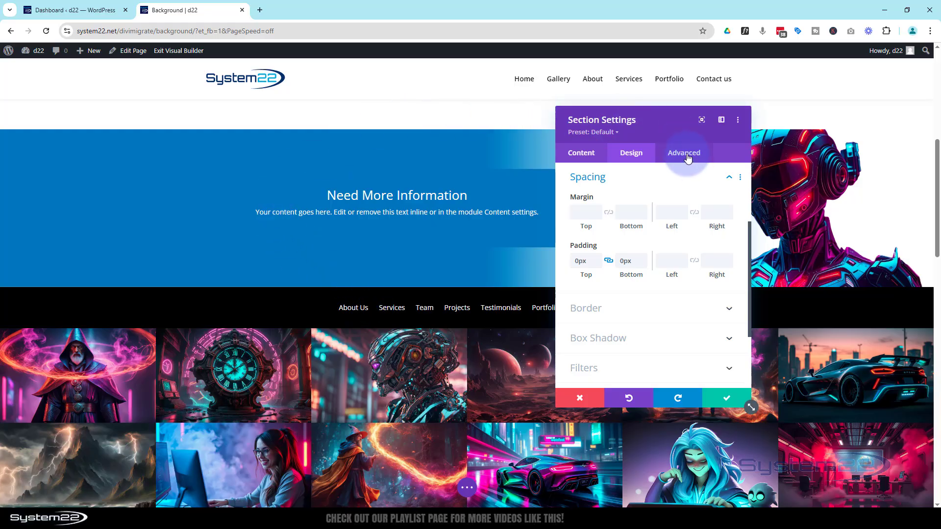
Set the menu section's sticky position to Stick to Top in its scroll effects
{"action": "left_click", "coordinate": [687, 156]}
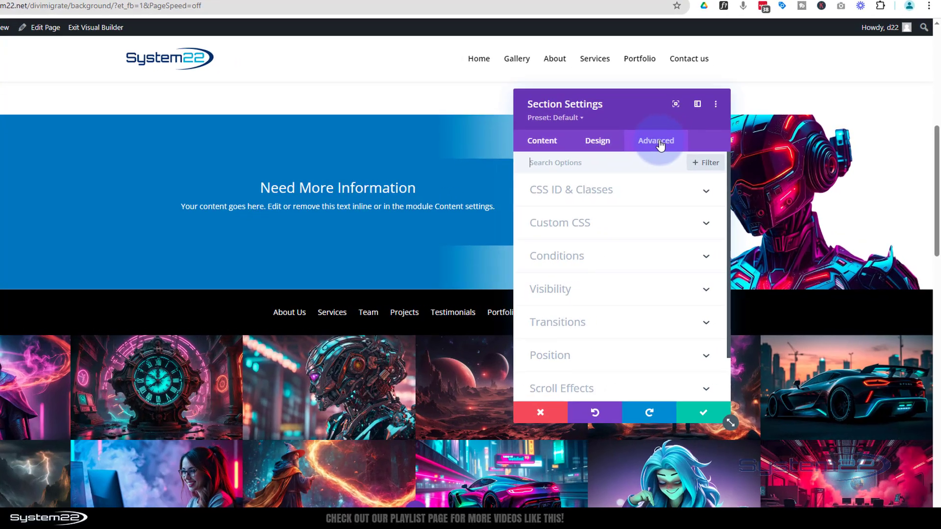
{"action": "scroll", "coordinate": [665, 223], "scroll_direction": "down", "scroll_amount": 2}
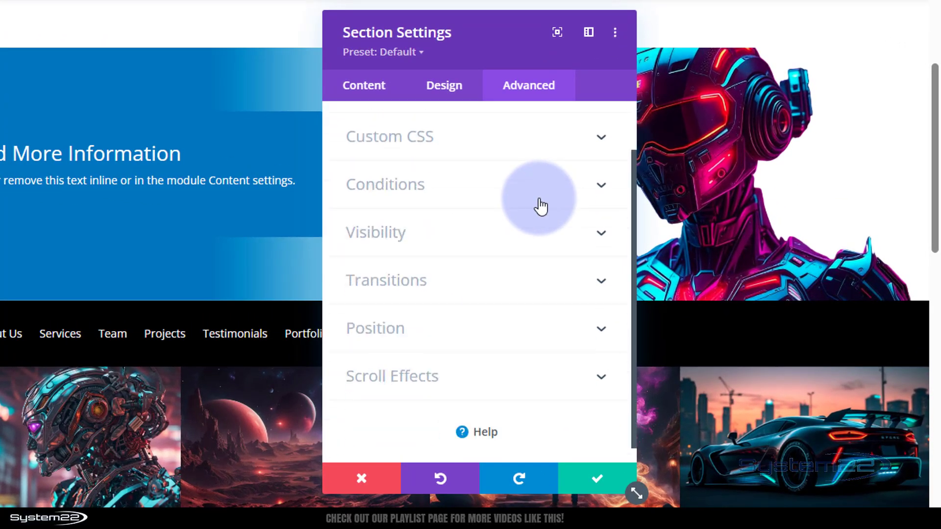
{"action": "left_click", "coordinate": [457, 373]}
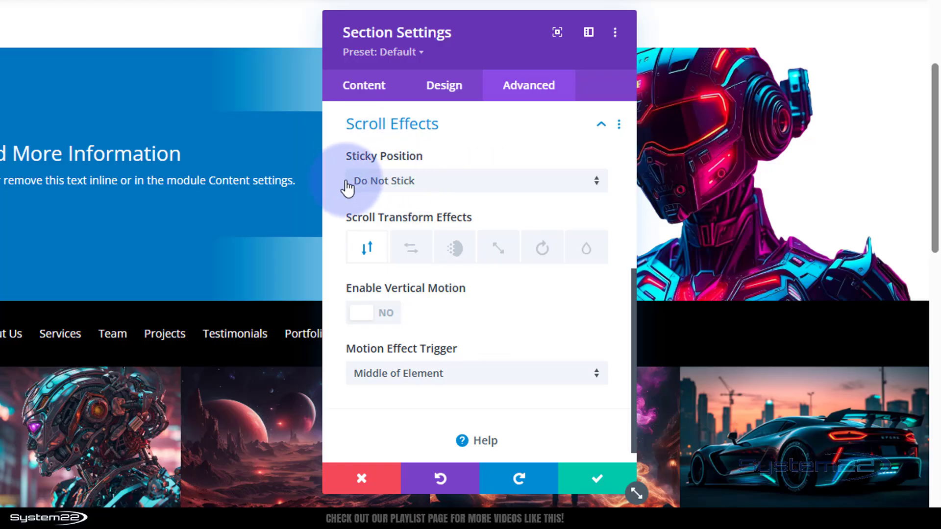
{"action": "left_click", "coordinate": [451, 187]}
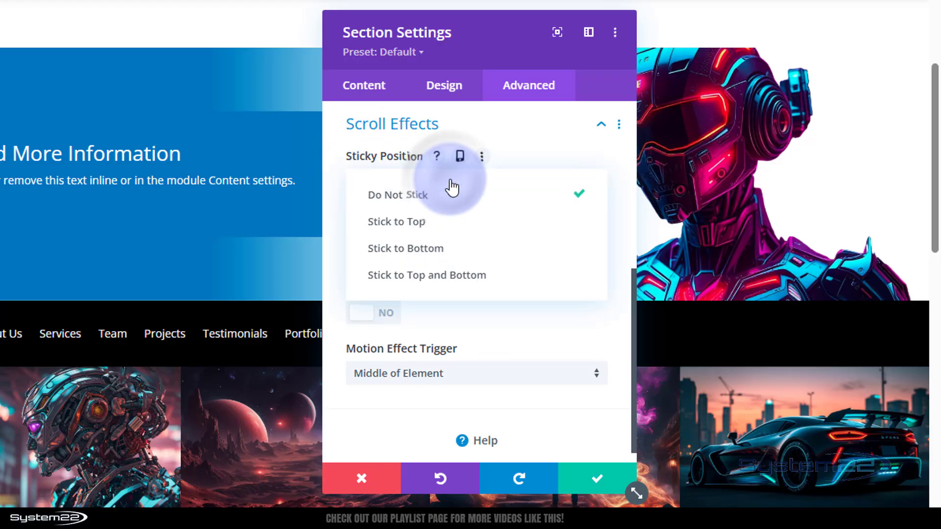
{"action": "left_click", "coordinate": [414, 224]}
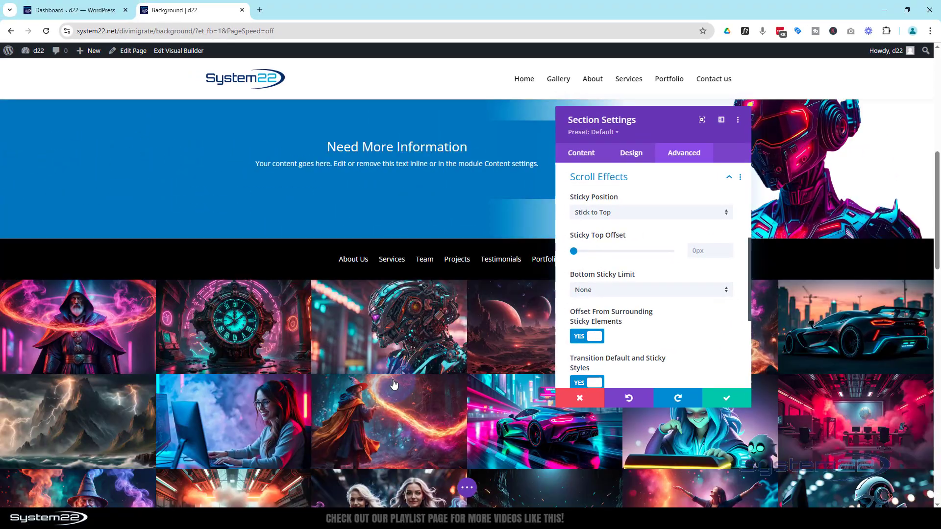
Check the menu section's sticky behaviour along the page, both below and above its original place
{"action": "scroll", "coordinate": [396, 383], "scroll_direction": "down", "scroll_amount": 3}
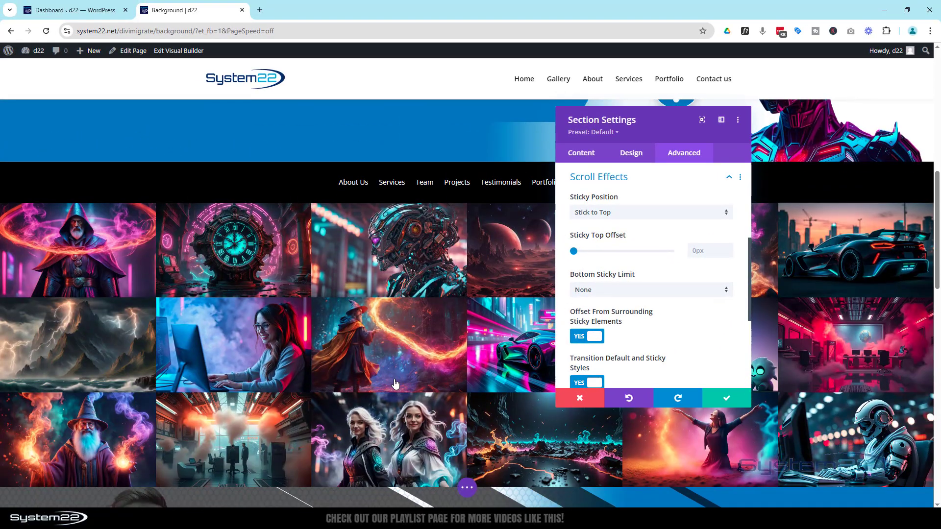
{"action": "scroll", "coordinate": [396, 384], "scroll_direction": "down", "scroll_amount": 10}
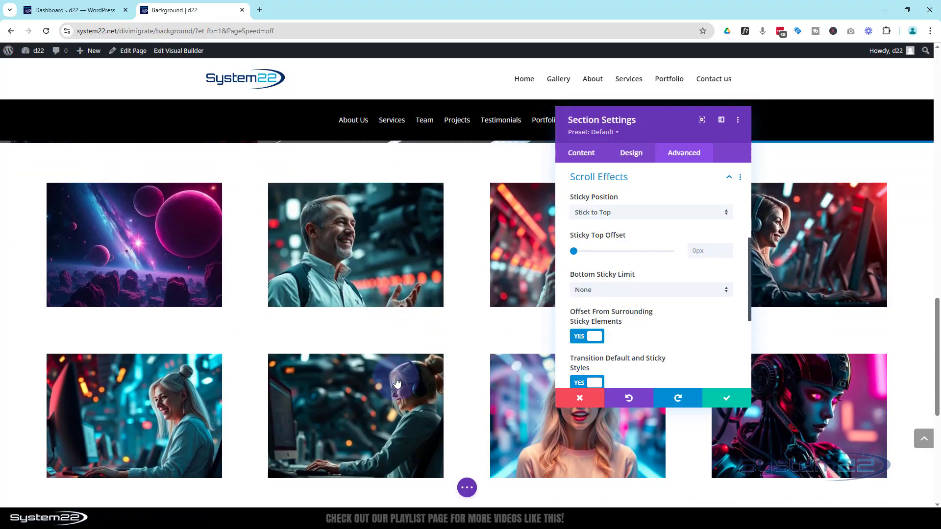
{"action": "scroll", "coordinate": [396, 382], "scroll_direction": "up", "scroll_amount": 8}
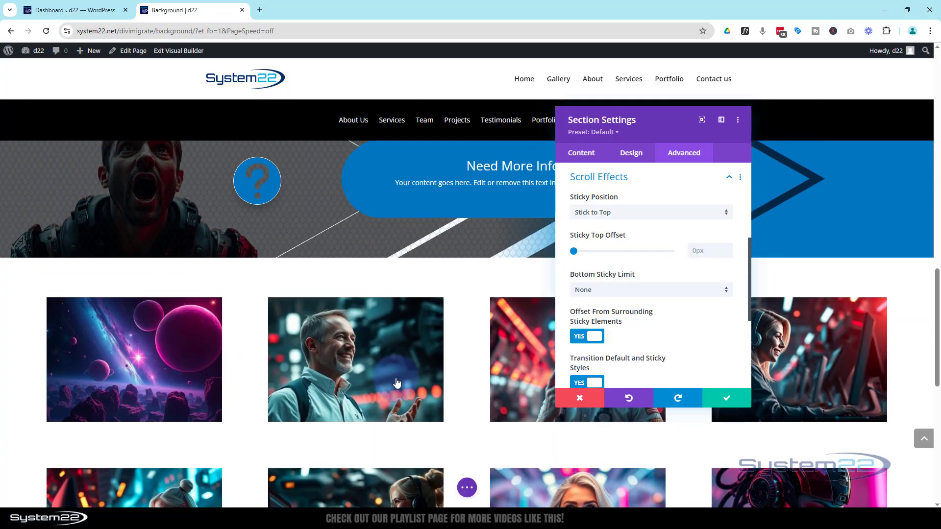
{"action": "scroll", "coordinate": [397, 382], "scroll_direction": "up", "scroll_amount": 10}
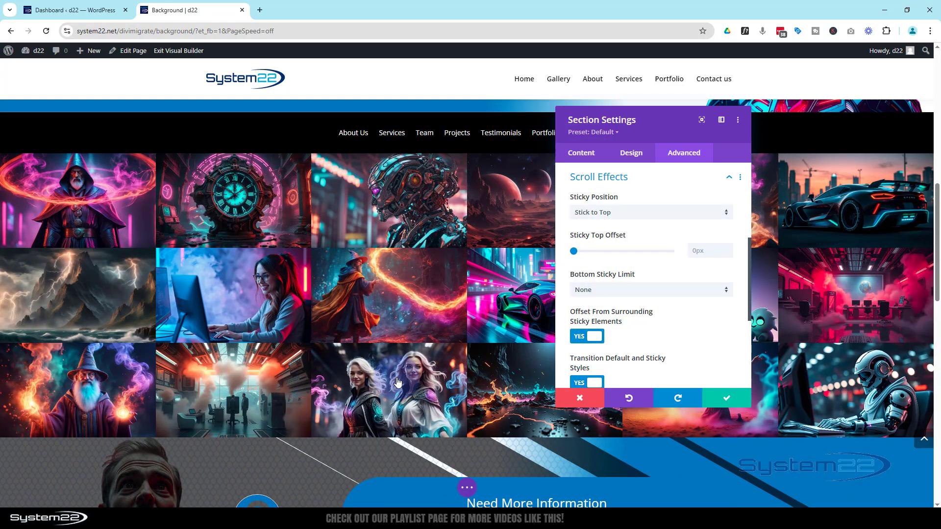
{"action": "scroll", "coordinate": [397, 381], "scroll_direction": "up", "scroll_amount": 2}
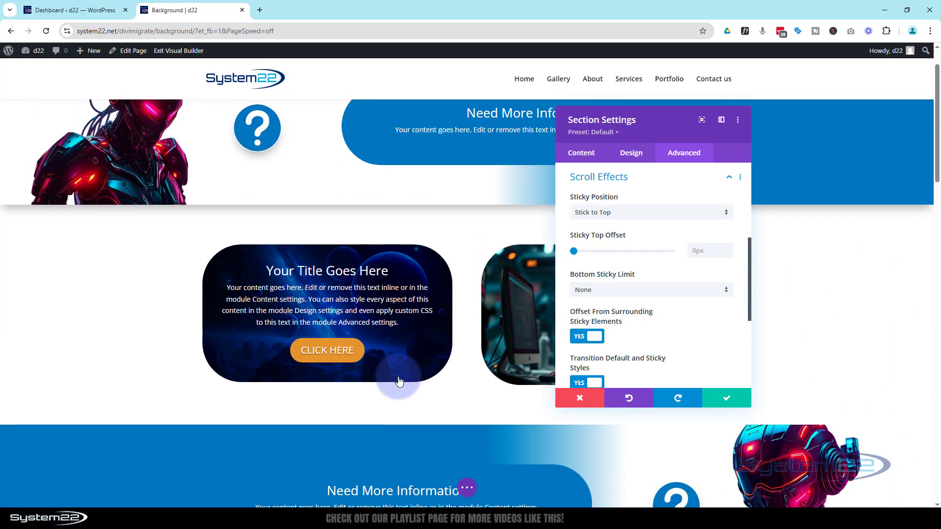
{"action": "scroll", "coordinate": [398, 382], "scroll_direction": "down", "scroll_amount": 5}
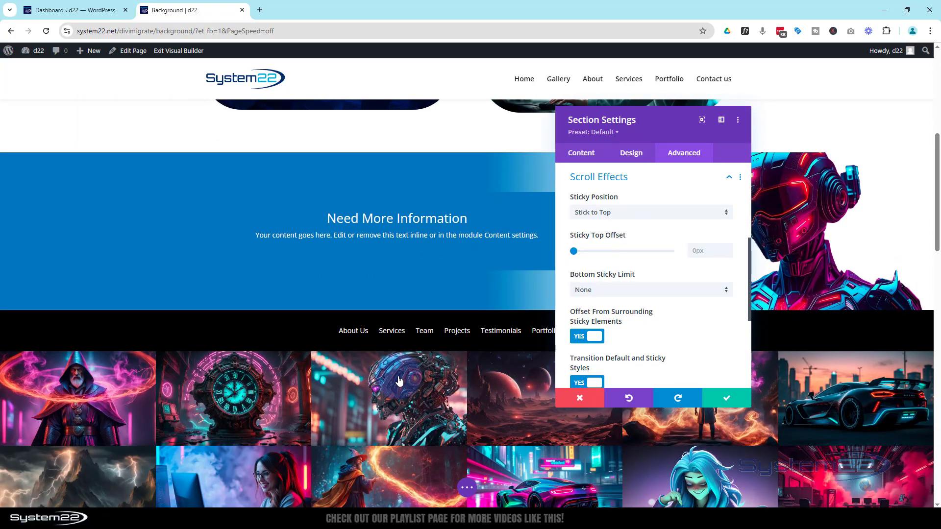
{"action": "scroll", "coordinate": [478, 349], "scroll_direction": "up", "scroll_amount": 4}
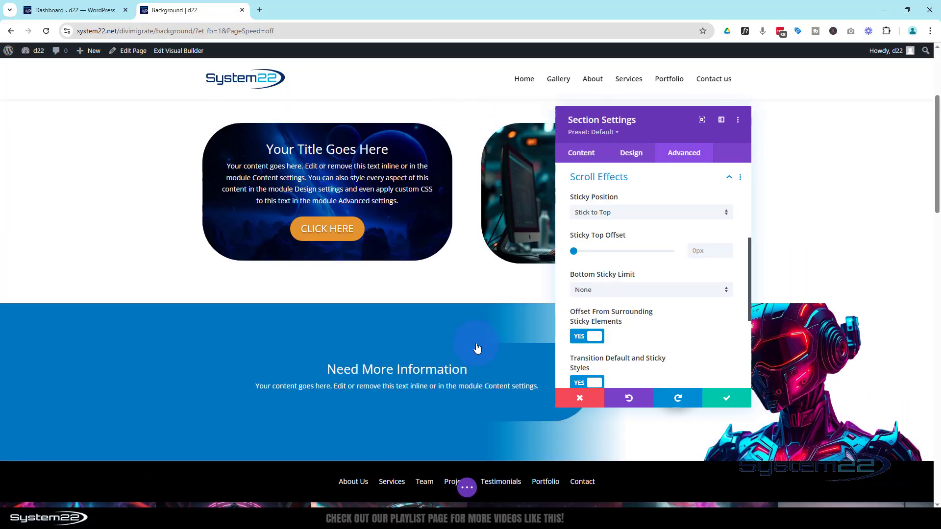
{"action": "scroll", "coordinate": [478, 349], "scroll_direction": "up", "scroll_amount": 4}
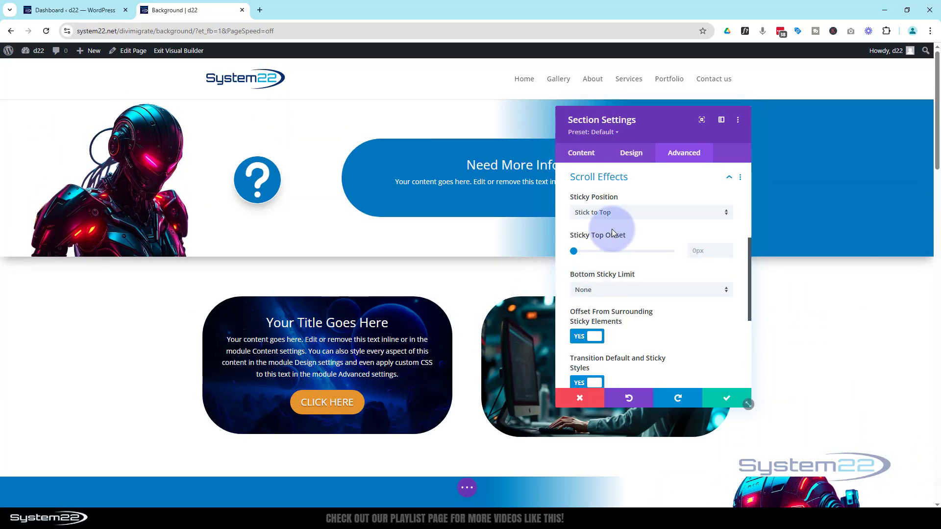
Change the menu section's sticky position to Stick to Top and Bottom
{"action": "left_click", "coordinate": [640, 213]}
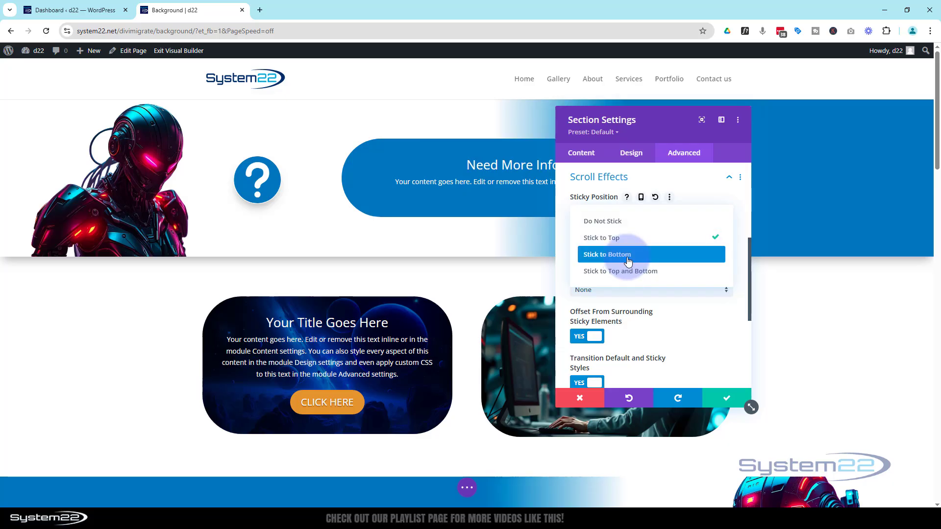
{"action": "left_click", "coordinate": [628, 273]}
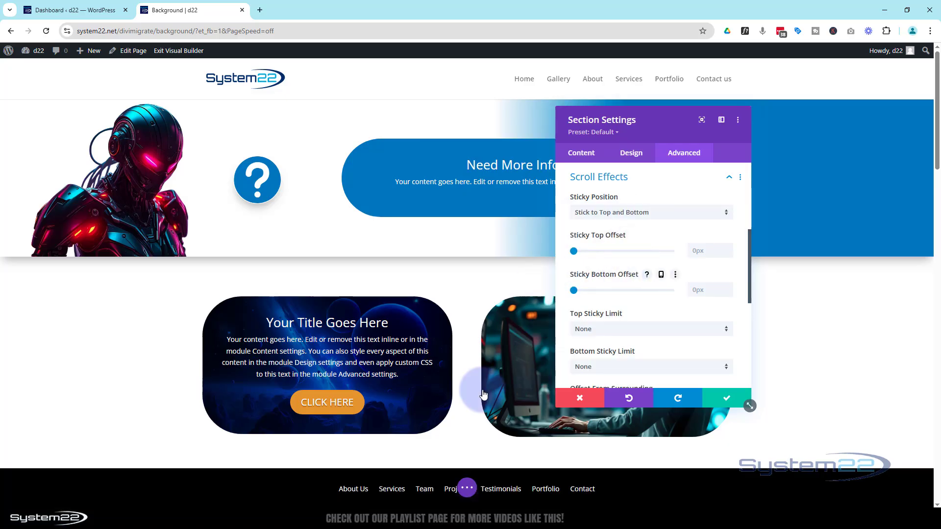
Check how the menu section sticks at the screen's top and bottom along the page
{"action": "scroll", "coordinate": [430, 384], "scroll_direction": "down", "scroll_amount": 6}
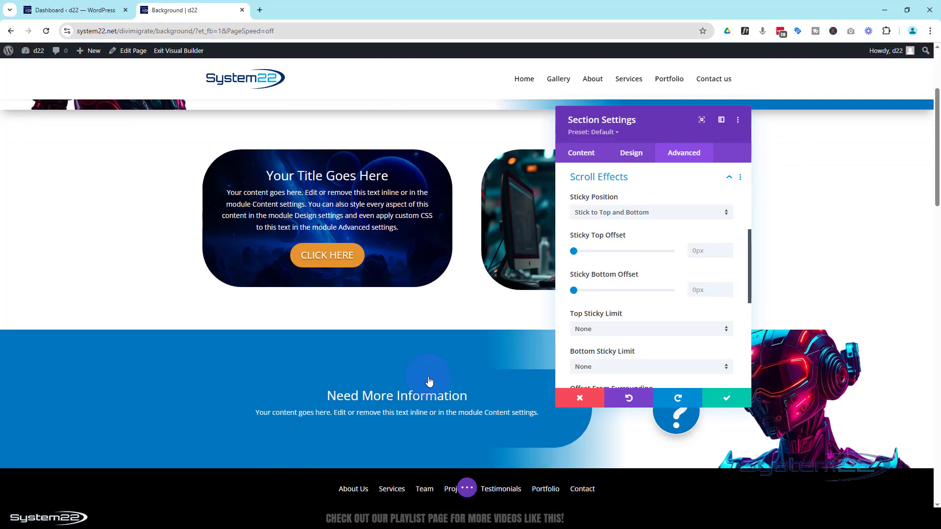
{"action": "scroll", "coordinate": [430, 381], "scroll_direction": "down", "scroll_amount": 2}
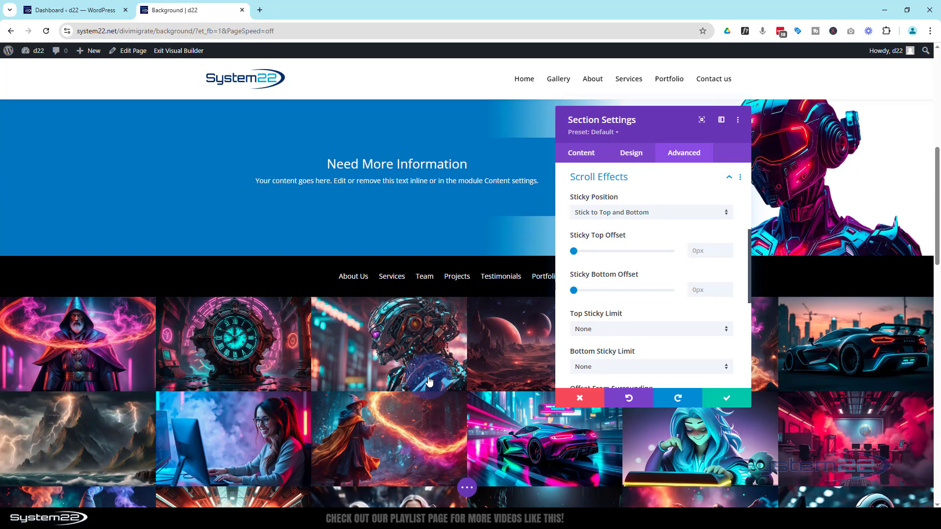
{"action": "scroll", "coordinate": [430, 382], "scroll_direction": "down", "scroll_amount": 4}
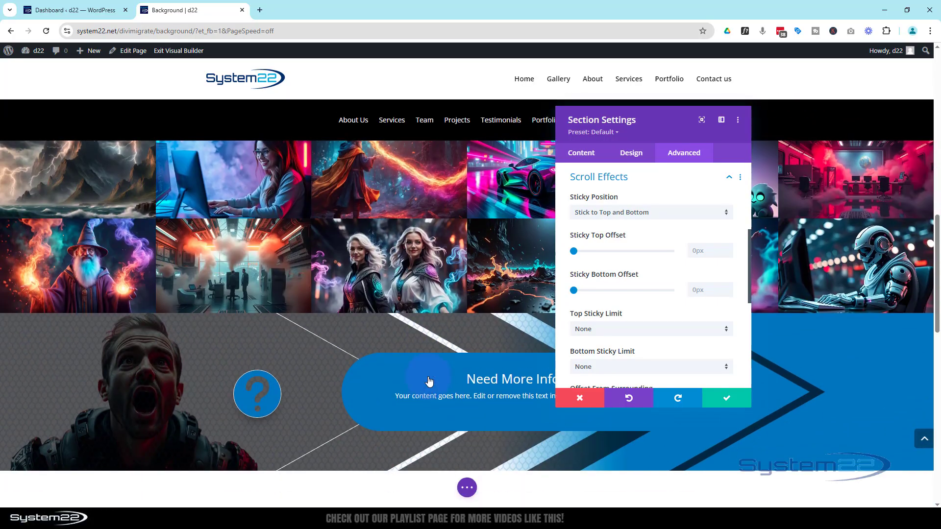
{"action": "scroll", "coordinate": [430, 381], "scroll_direction": "up", "scroll_amount": 6}
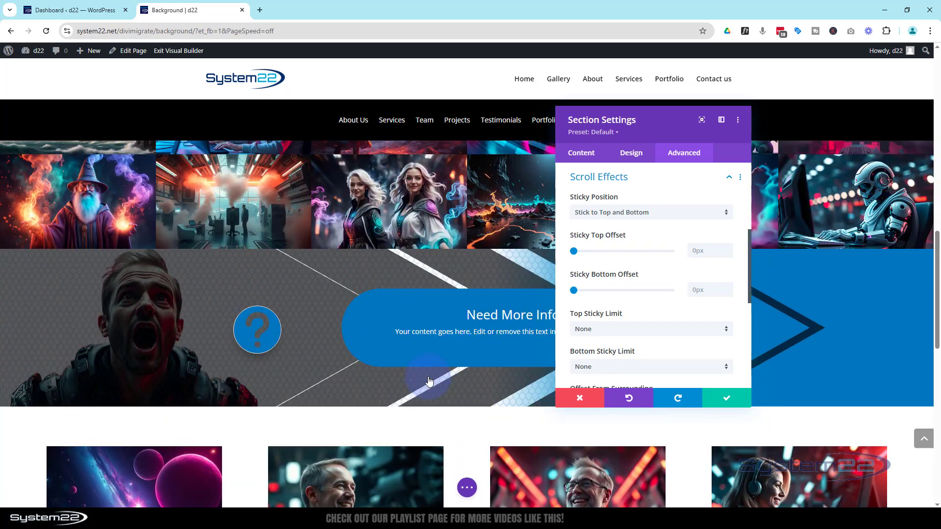
{"action": "scroll", "coordinate": [430, 381], "scroll_direction": "up", "scroll_amount": 8}
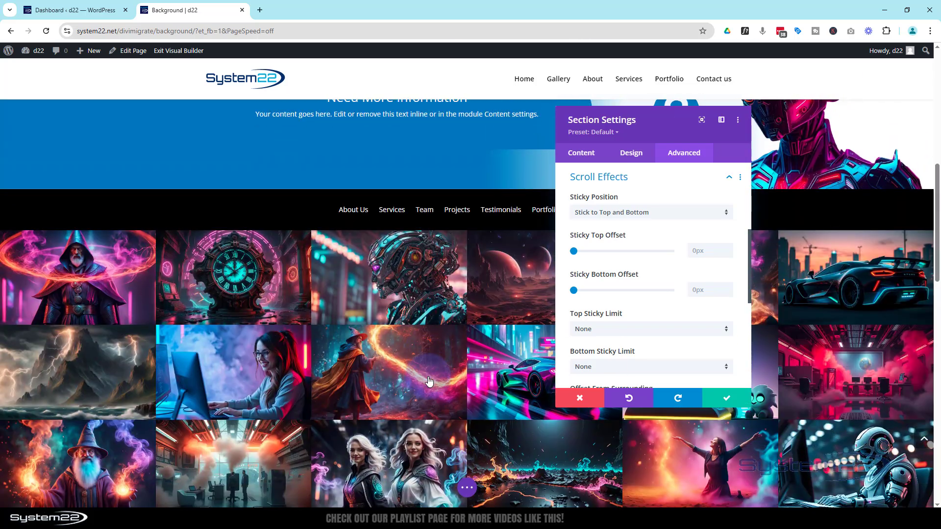
{"action": "scroll", "coordinate": [423, 371], "scroll_direction": "up", "scroll_amount": 2}
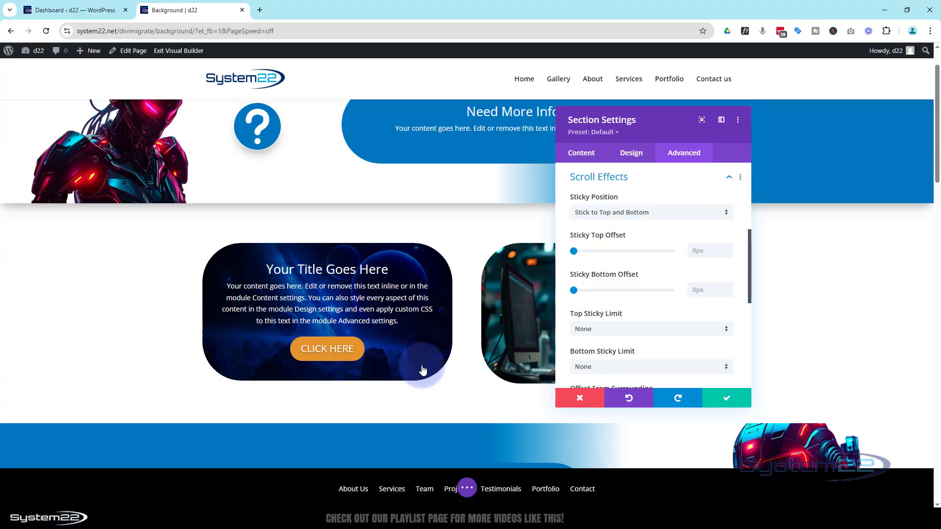
Set the menu section's sticky position to Stick to Top and save the section settings
{"action": "left_click", "coordinate": [642, 214]}
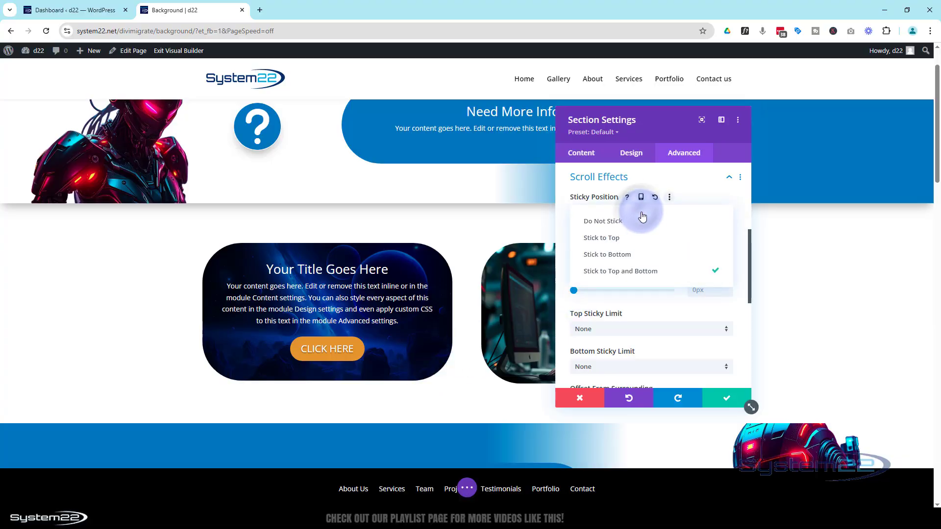
{"action": "left_click", "coordinate": [624, 238]}
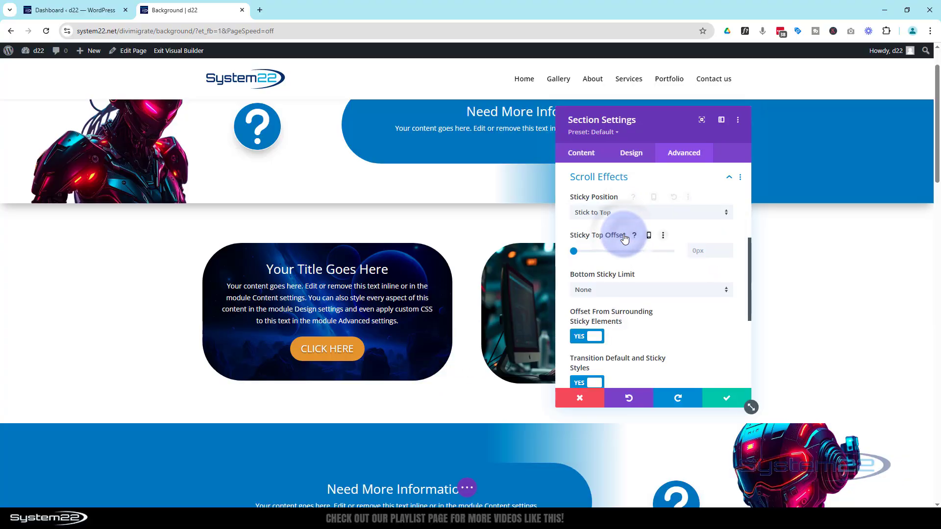
{"action": "scroll", "coordinate": [481, 276], "scroll_direction": "down", "scroll_amount": 10}
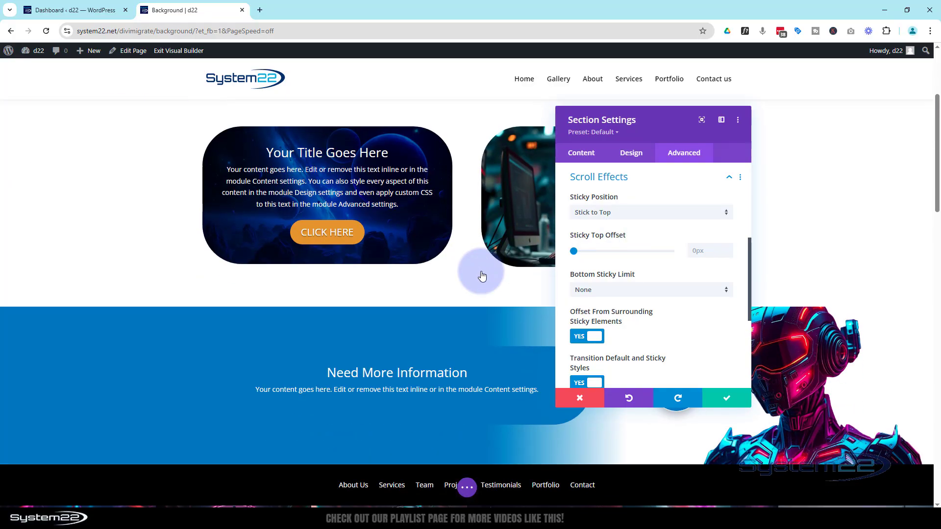
{"action": "scroll", "coordinate": [482, 276], "scroll_direction": "down", "scroll_amount": 3}
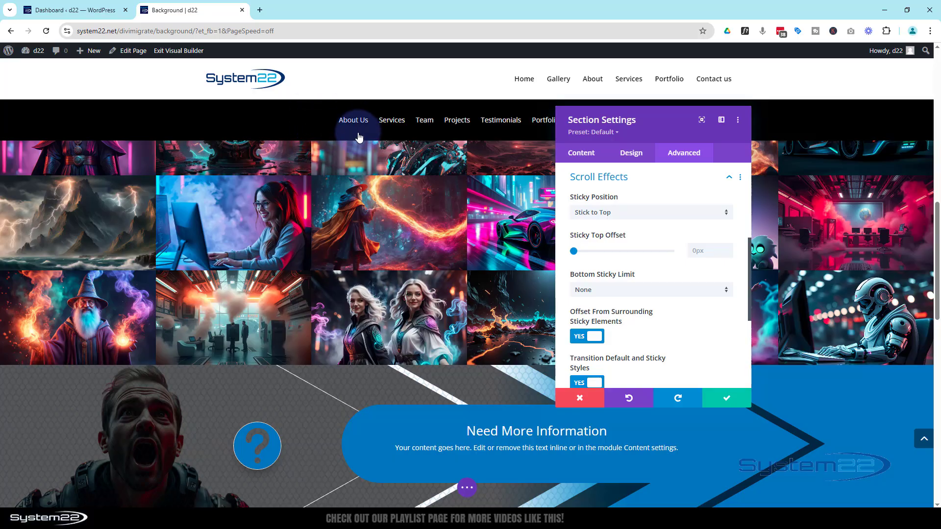
{"action": "left_click", "coordinate": [728, 402]}
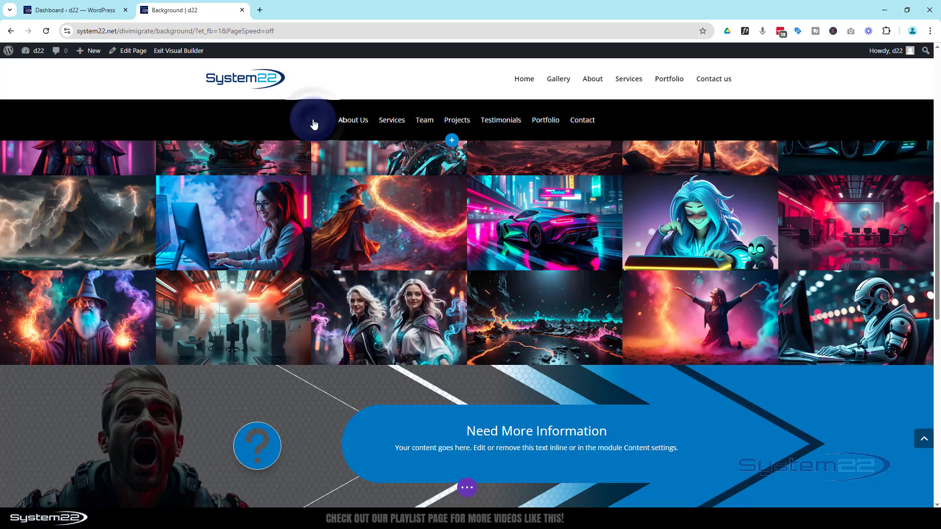
Set the menu row's sticky padding to 5px for top and bottom, with the two values linked
{"action": "scroll", "coordinate": [317, 122], "scroll_direction": "up", "scroll_amount": 3}
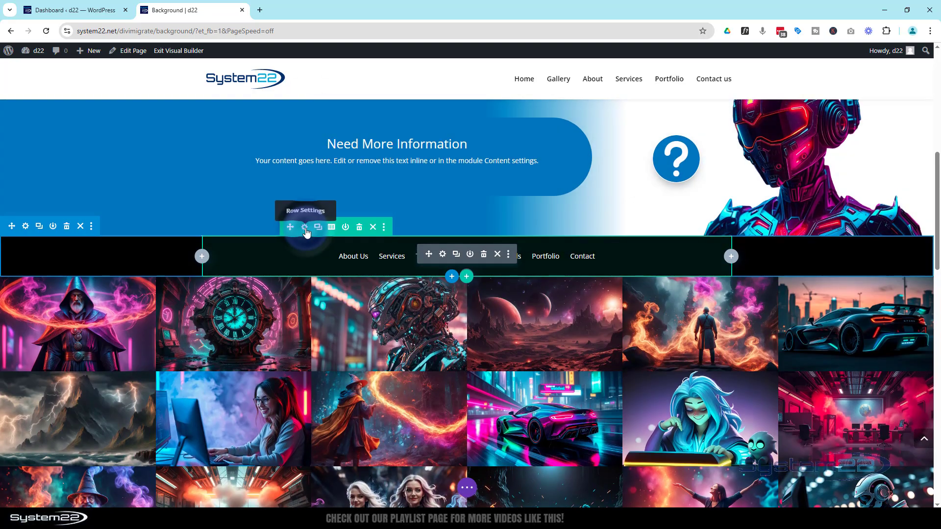
{"action": "left_click", "coordinate": [305, 228]}
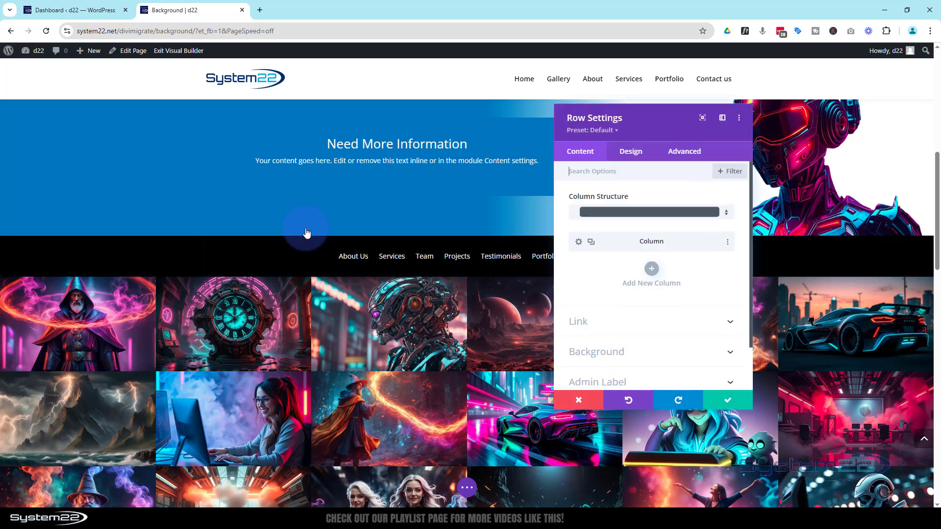
{"action": "left_click", "coordinate": [635, 155]}
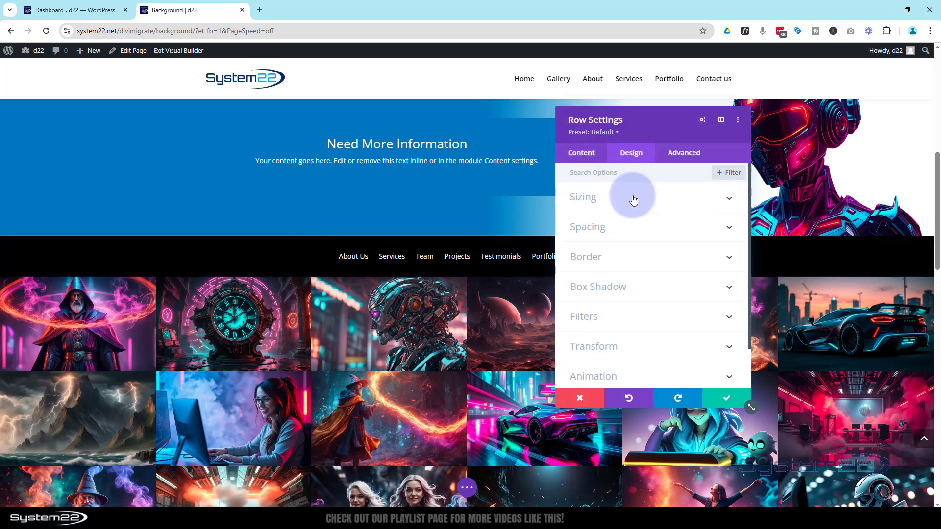
{"action": "left_click", "coordinate": [626, 227]}
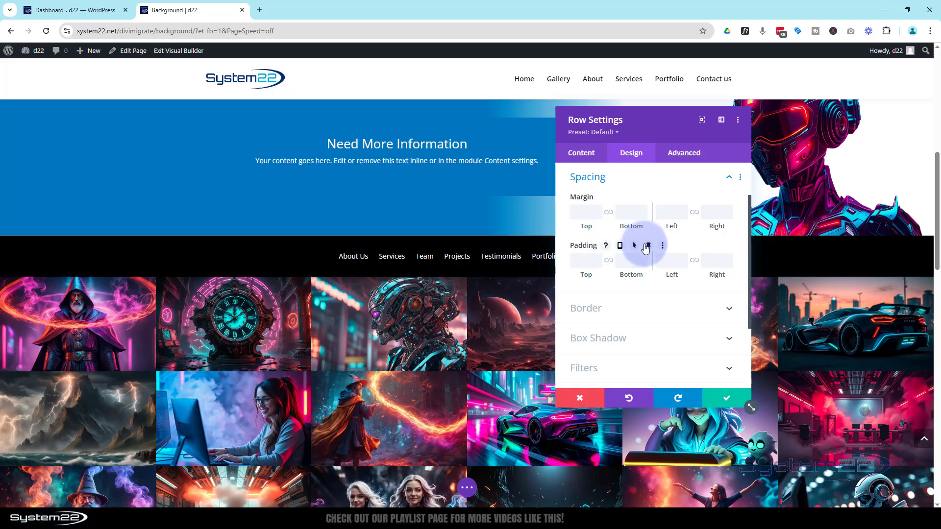
{"action": "left_click", "coordinate": [649, 246]}
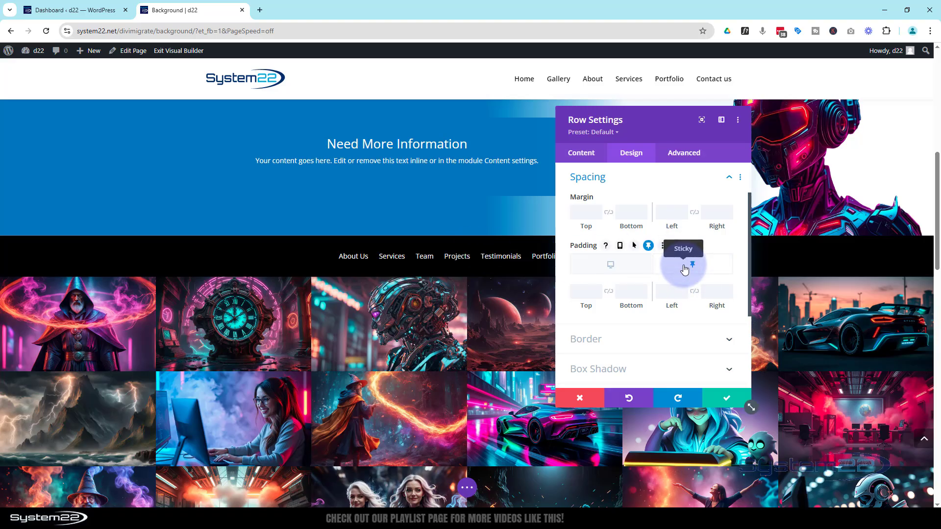
{"action": "left_click", "coordinate": [586, 291]}
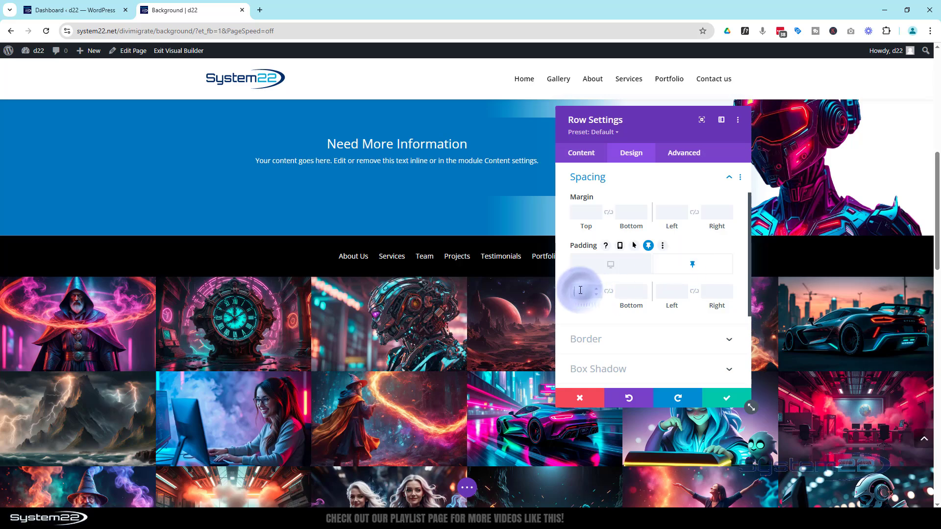
{"action": "left_click", "coordinate": [586, 284]}
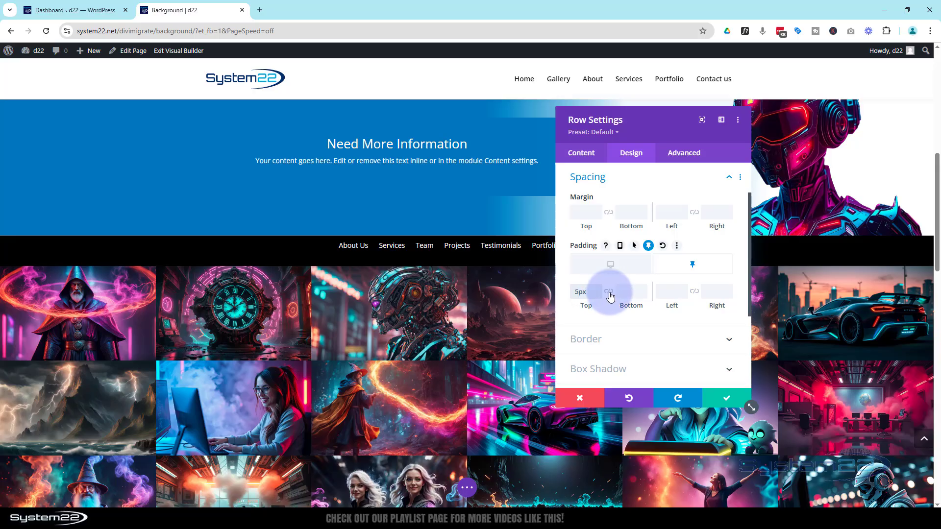
{"action": "left_click", "coordinate": [609, 293]}
Compare the menu row's desktop and sticky padding, and check its height before and after it sticks
{"action": "scroll", "coordinate": [480, 289], "scroll_direction": "down", "scroll_amount": 3}
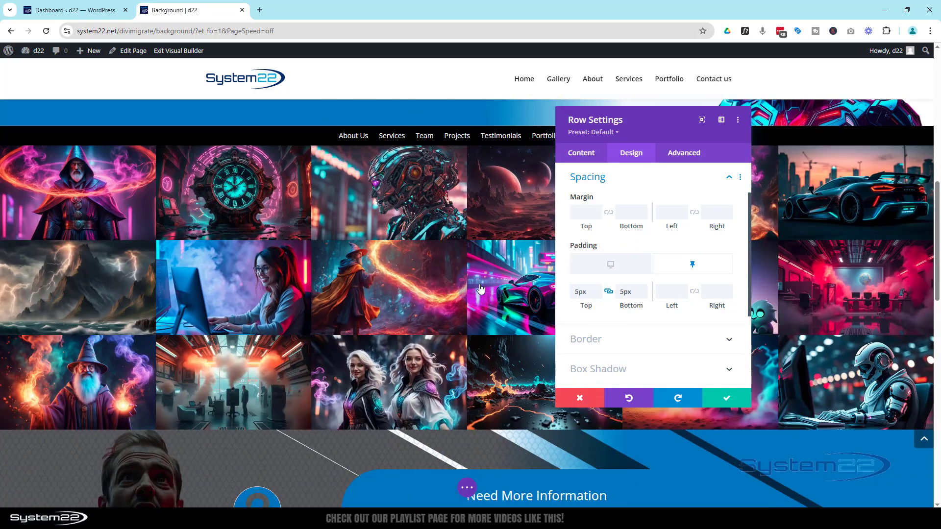
{"action": "scroll", "coordinate": [480, 289], "scroll_direction": "up", "scroll_amount": 5}
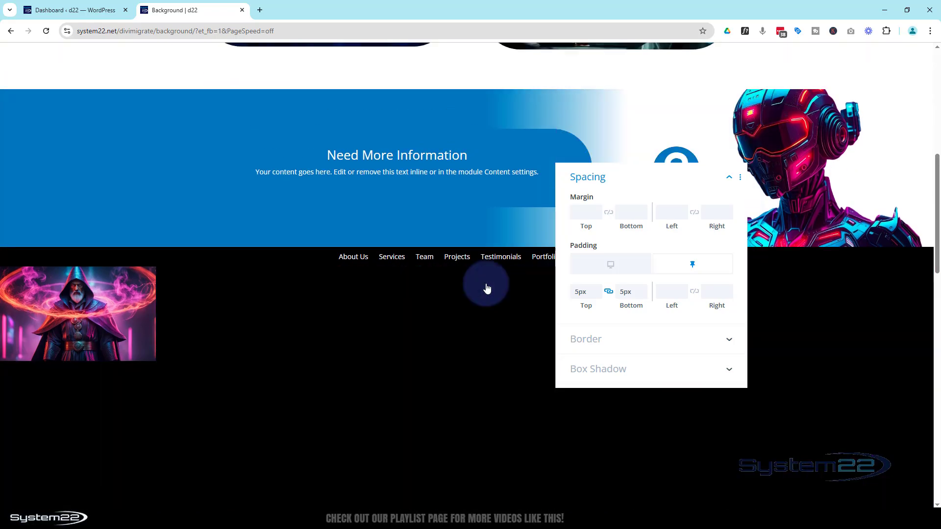
{"action": "left_click", "coordinate": [633, 270]}
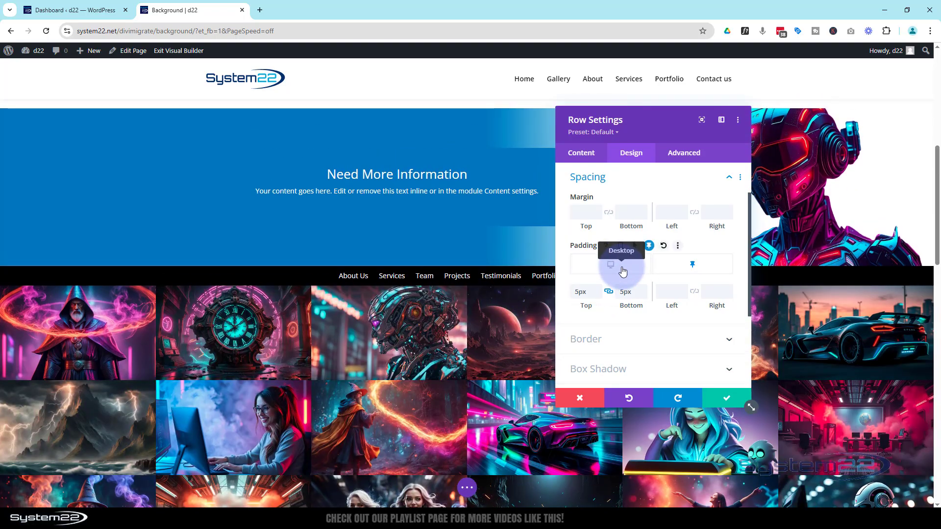
{"action": "left_click", "coordinate": [615, 265]}
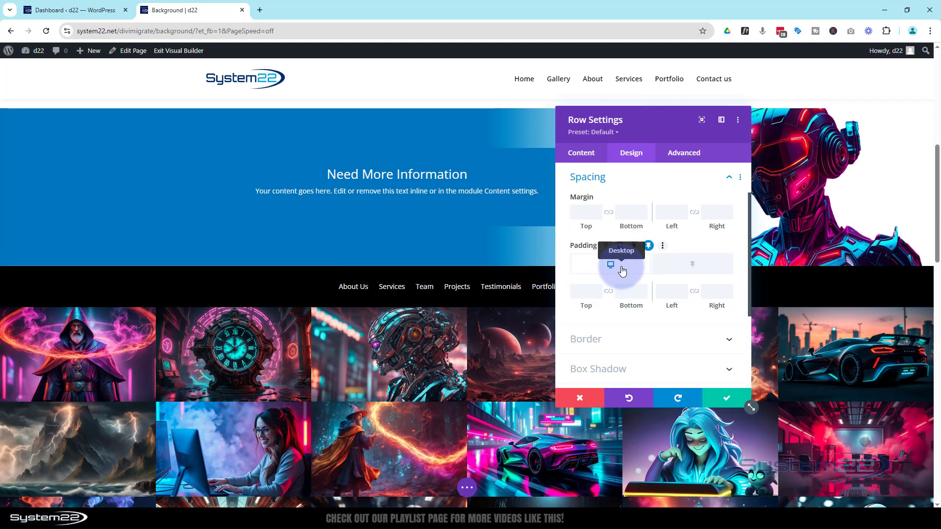
{"action": "left_click", "coordinate": [463, 281]}
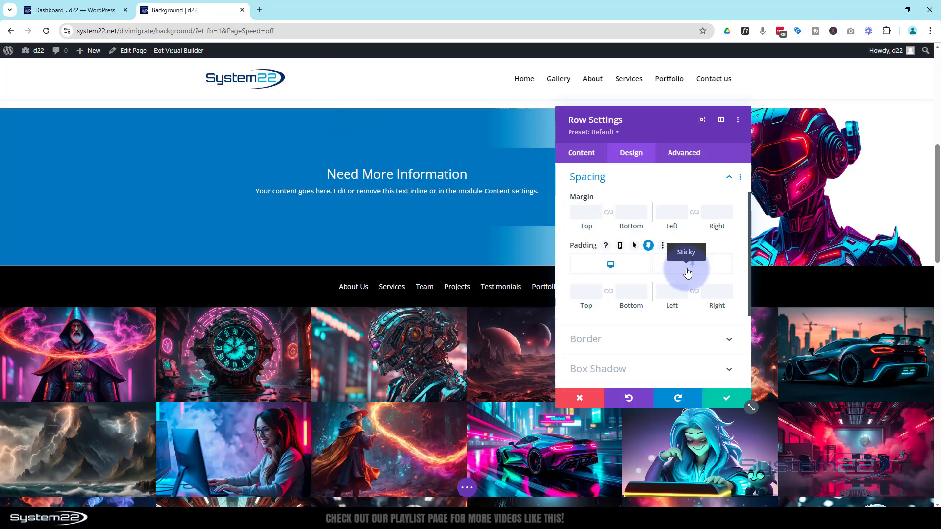
{"action": "scroll", "coordinate": [444, 322], "scroll_direction": "down", "scroll_amount": 1}
{"action": "scroll", "coordinate": [443, 320], "scroll_direction": "down", "scroll_amount": 5}
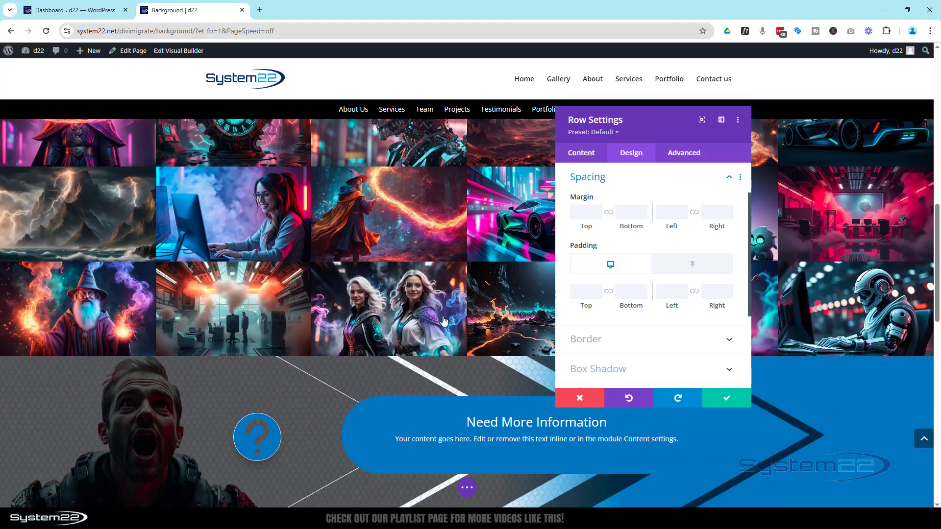
{"action": "scroll", "coordinate": [443, 321], "scroll_direction": "up", "scroll_amount": 3}
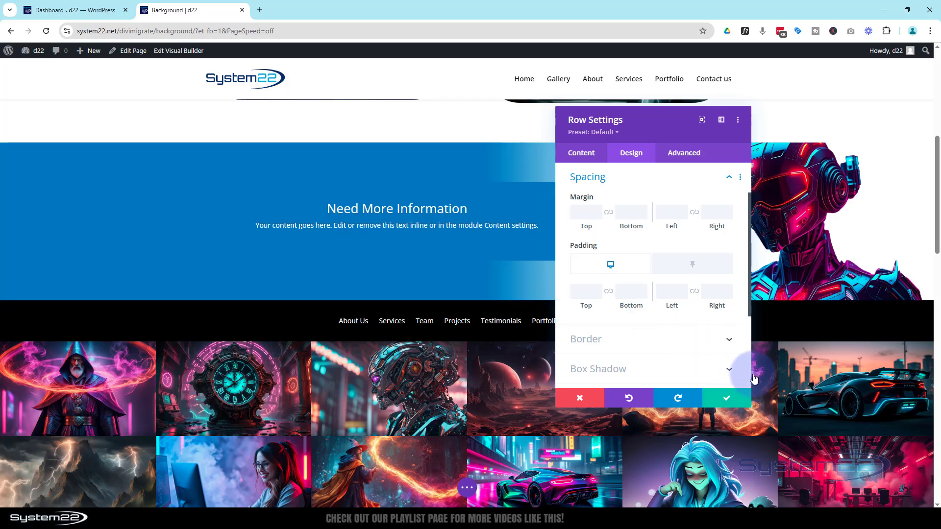
Save the row settings and the page, and exit the Visual Builder to the live page
{"action": "left_click", "coordinate": [724, 402]}
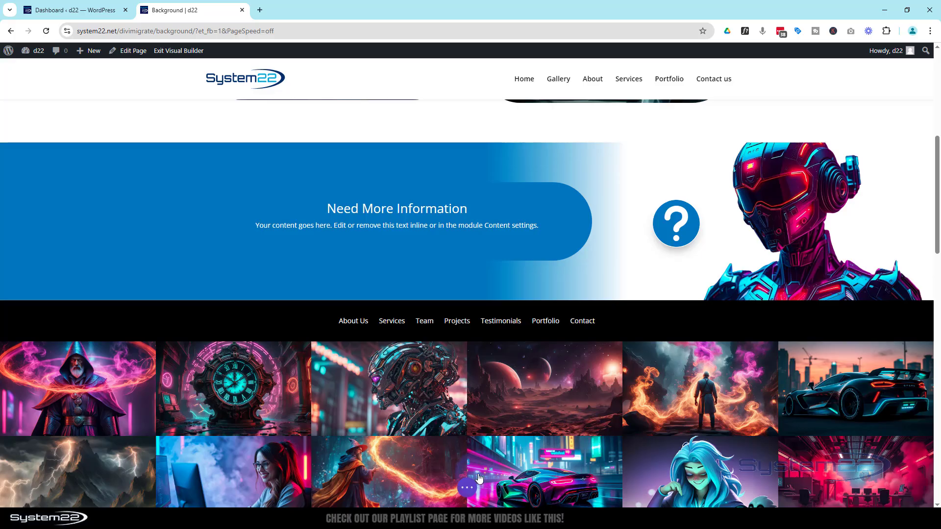
{"action": "left_click", "coordinate": [468, 494]}
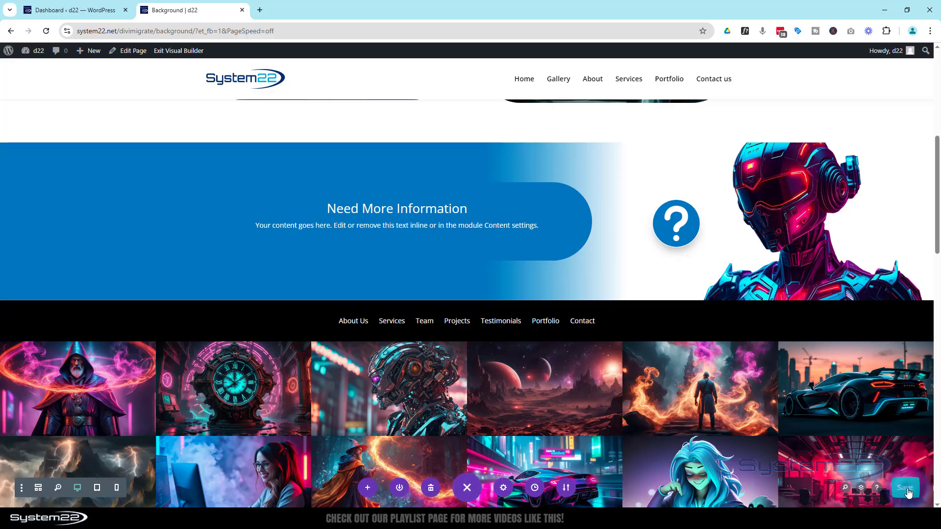
{"action": "left_click", "coordinate": [173, 52]}
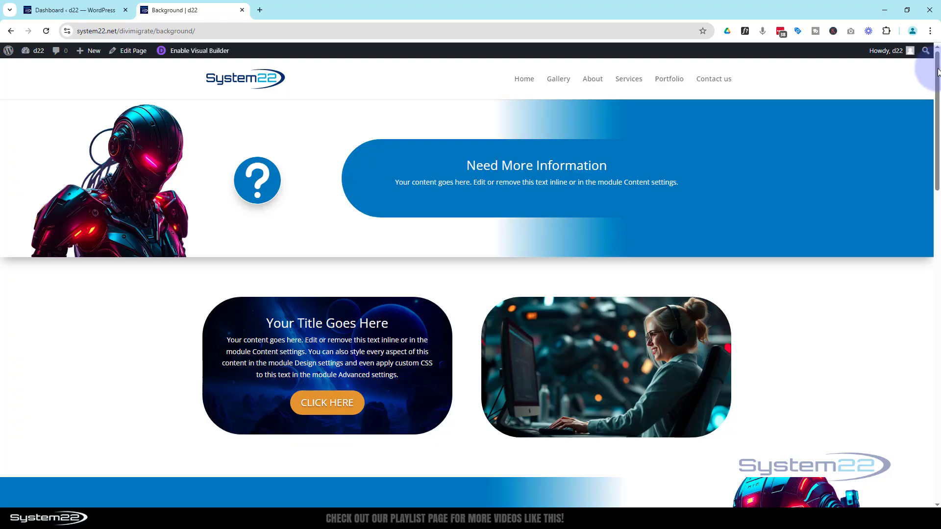
Check on the live page how the menu section shrinks and sticks above and below its original place
{"action": "left_click_drag", "start_coordinate": [938, 73], "coordinate": [923, 161]}
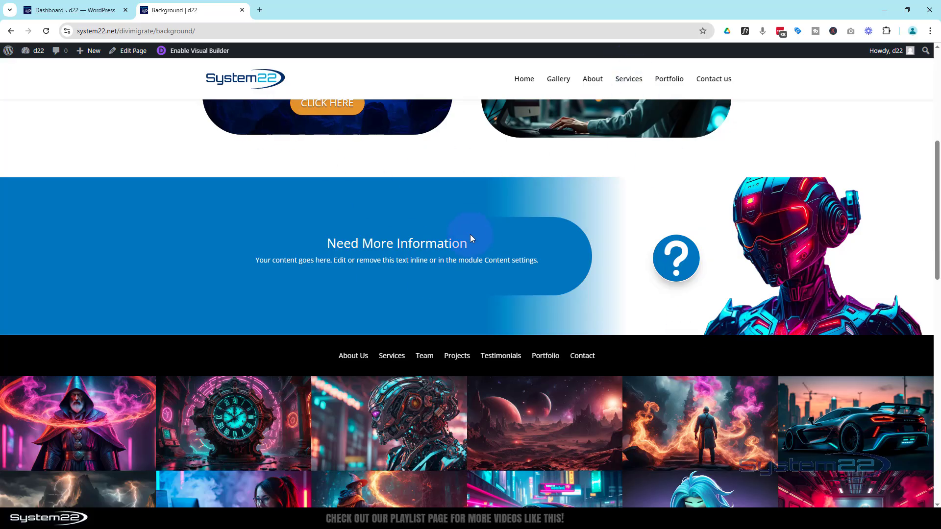
{"action": "scroll", "coordinate": [472, 226], "scroll_direction": "up", "scroll_amount": 4}
{"action": "scroll", "coordinate": [474, 225], "scroll_direction": "down", "scroll_amount": 7}
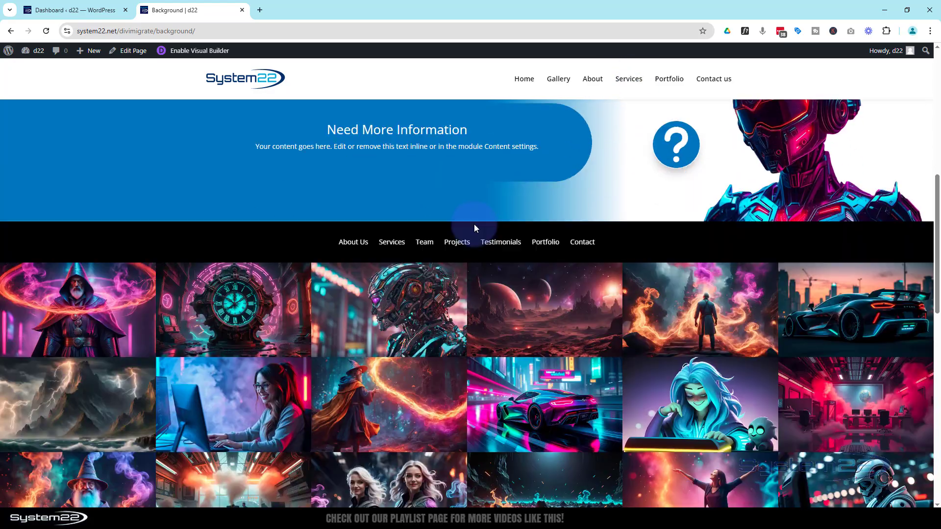
{"action": "scroll", "coordinate": [474, 224], "scroll_direction": "down", "scroll_amount": 8}
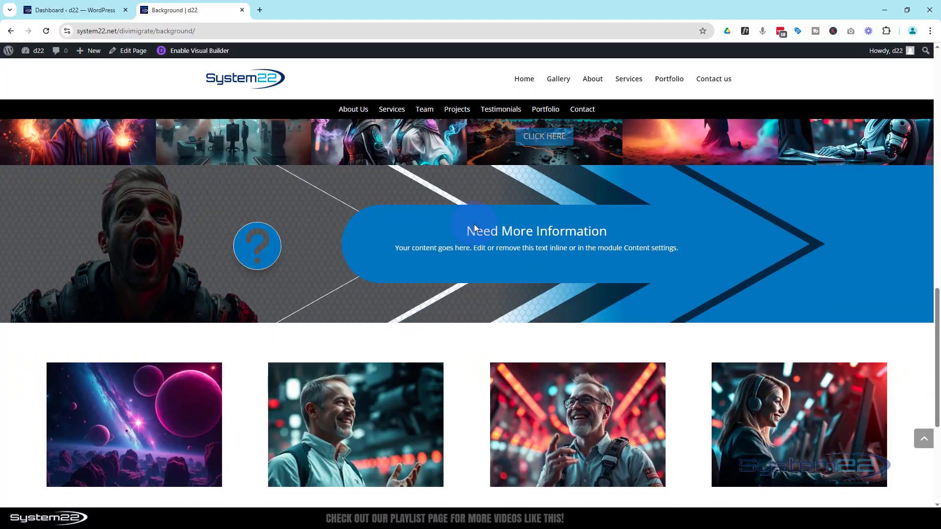
{"action": "scroll", "coordinate": [474, 225], "scroll_direction": "up", "scroll_amount": 6}
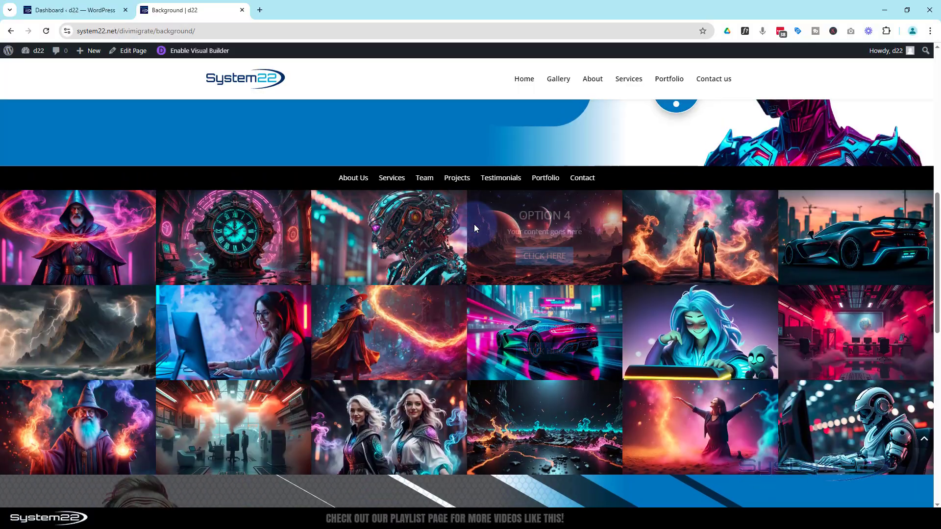
{"action": "scroll", "coordinate": [474, 228], "scroll_direction": "up", "scroll_amount": 3}
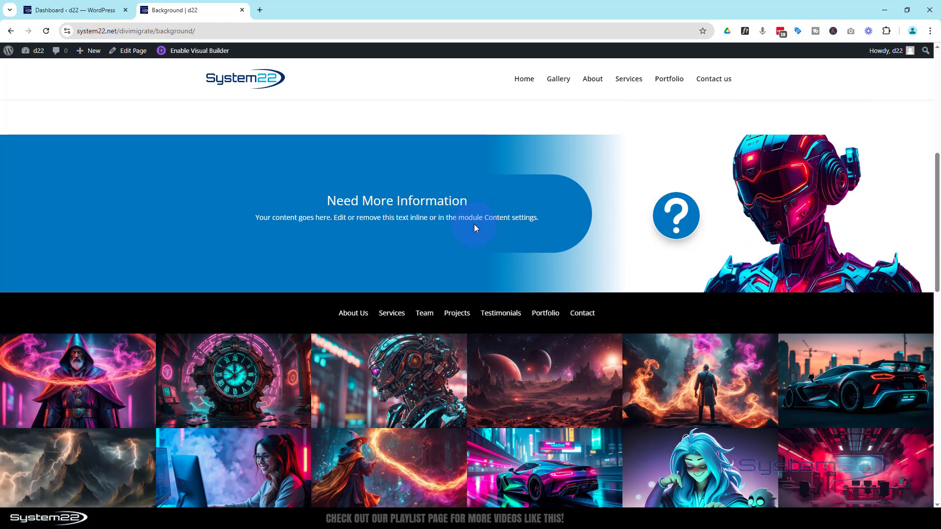
{"action": "scroll", "coordinate": [475, 227], "scroll_direction": "down", "scroll_amount": 1}
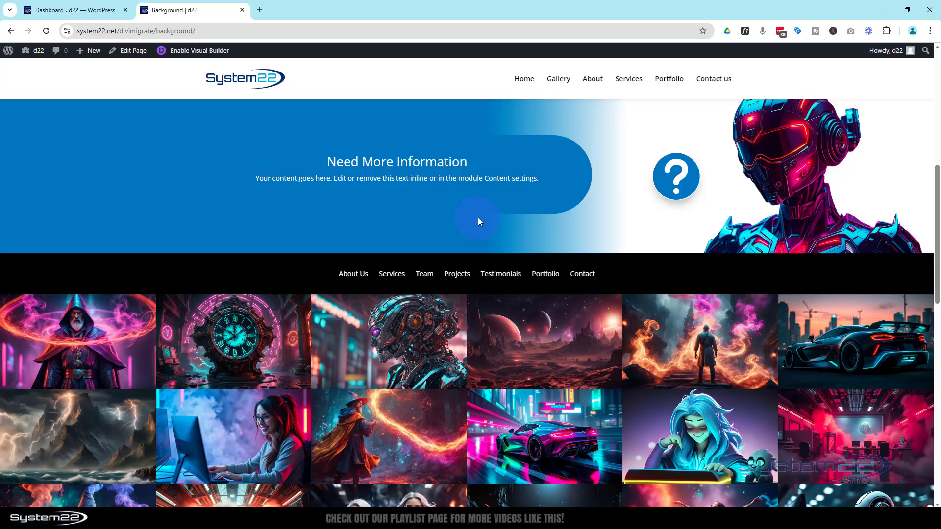
Preview the live page at iPad Air size, check how the collapsed menu section sticks, and return to the desktop view
{"action": "key", "text": "F12"}
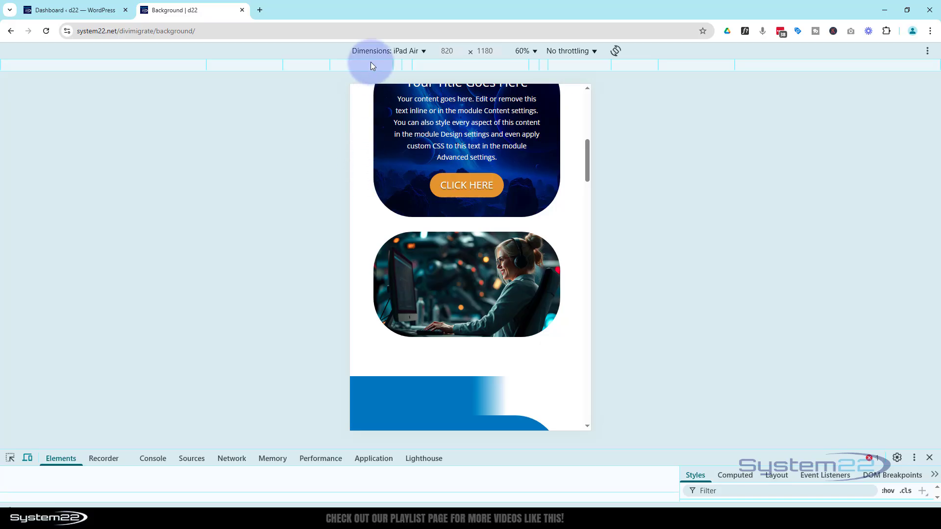
{"action": "scroll", "coordinate": [529, 171], "scroll_direction": "down", "scroll_amount": 5}
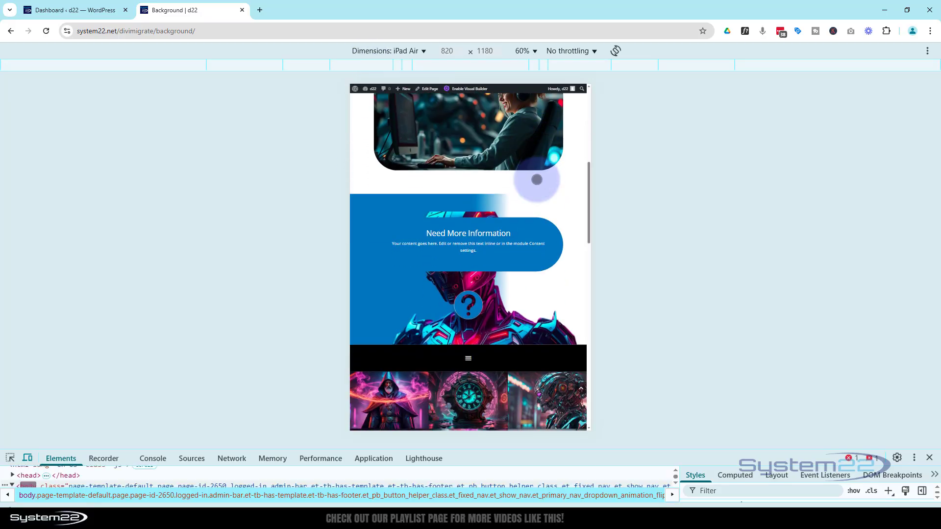
{"action": "scroll", "coordinate": [537, 179], "scroll_direction": "down", "scroll_amount": 2}
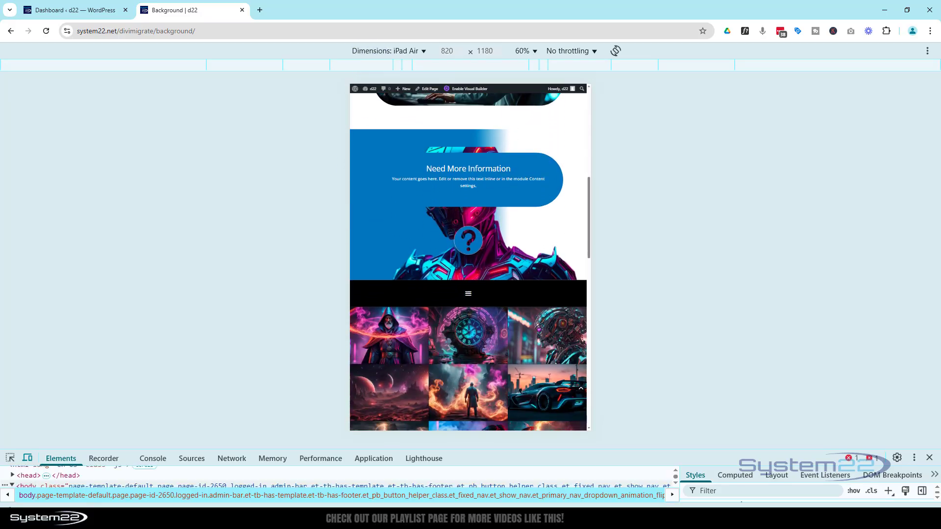
{"action": "scroll", "coordinate": [490, 330], "scroll_direction": "down", "scroll_amount": 5}
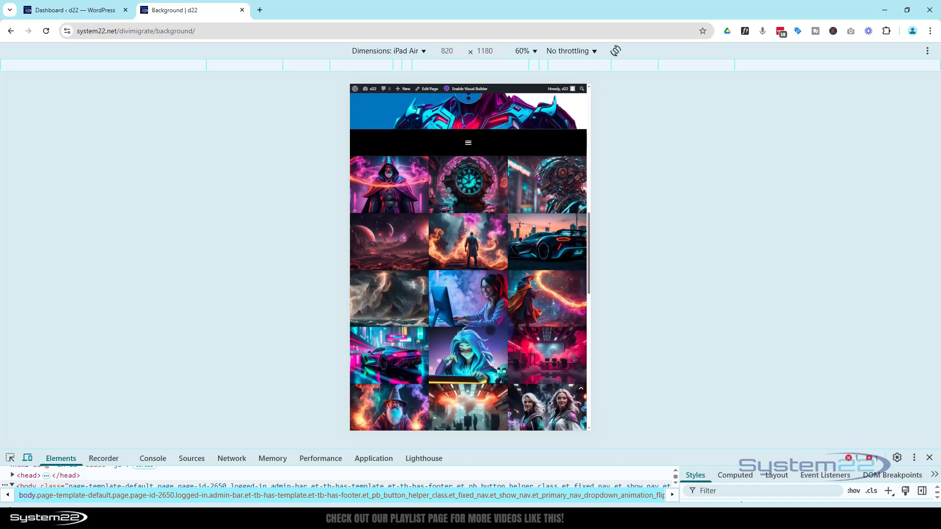
{"action": "scroll", "coordinate": [490, 331], "scroll_direction": "down", "scroll_amount": 4}
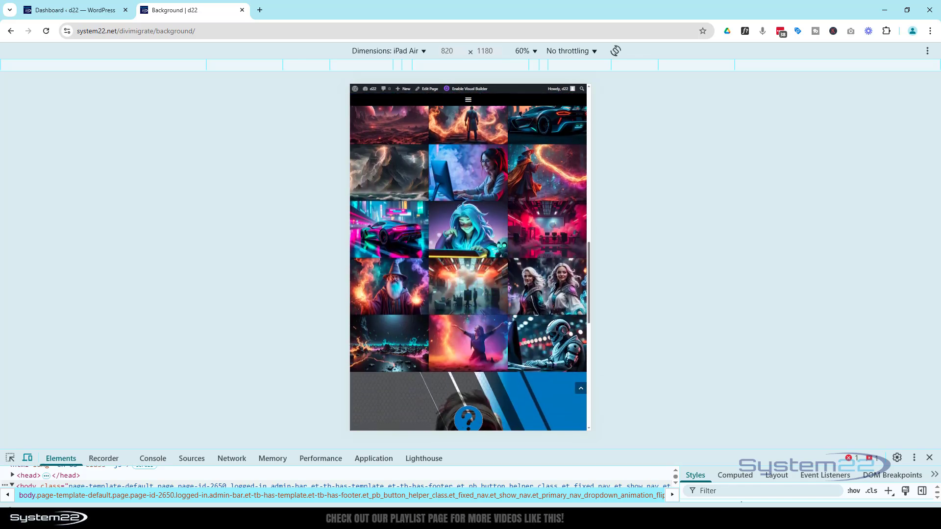
{"action": "scroll", "coordinate": [547, 166], "scroll_direction": "down", "scroll_amount": 1}
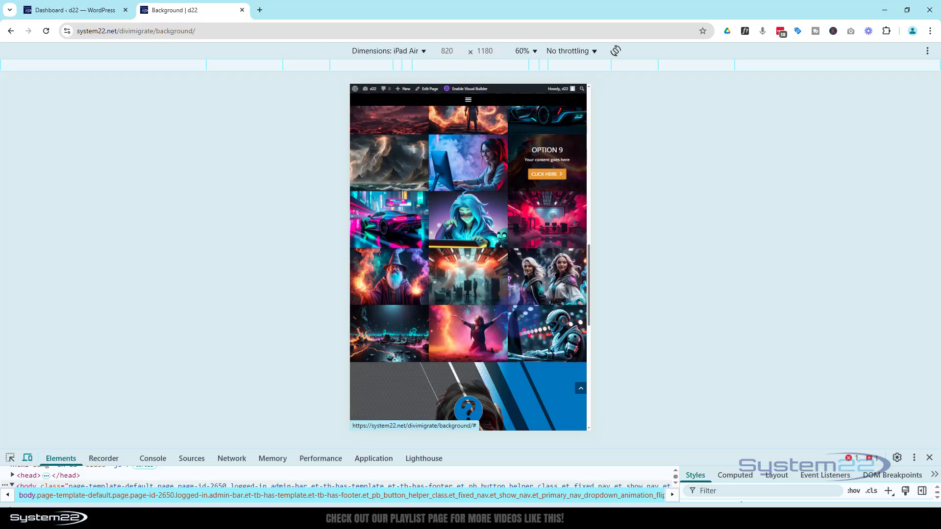
{"action": "left_click", "coordinate": [581, 388]}
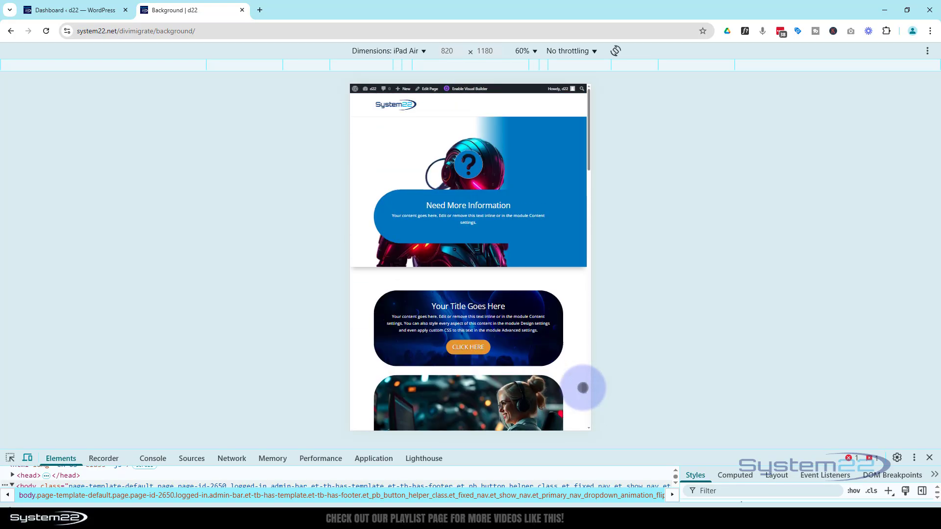
{"action": "left_click", "coordinate": [931, 459]}
Examine the menu section's position and height on the full-width desktop page, from the page top to the lower image gallery and back
{"action": "scroll", "coordinate": [824, 303], "scroll_direction": "down", "scroll_amount": 3}
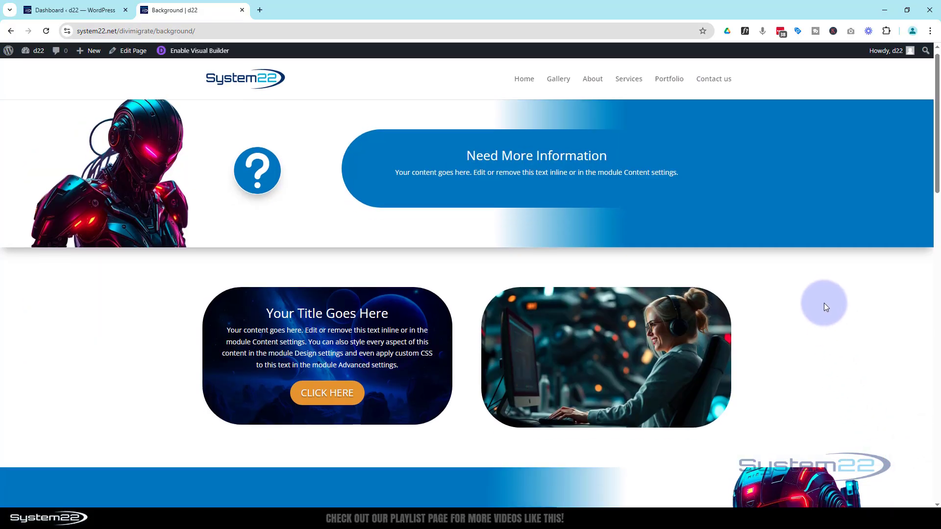
{"action": "scroll", "coordinate": [824, 302], "scroll_direction": "down", "scroll_amount": 6}
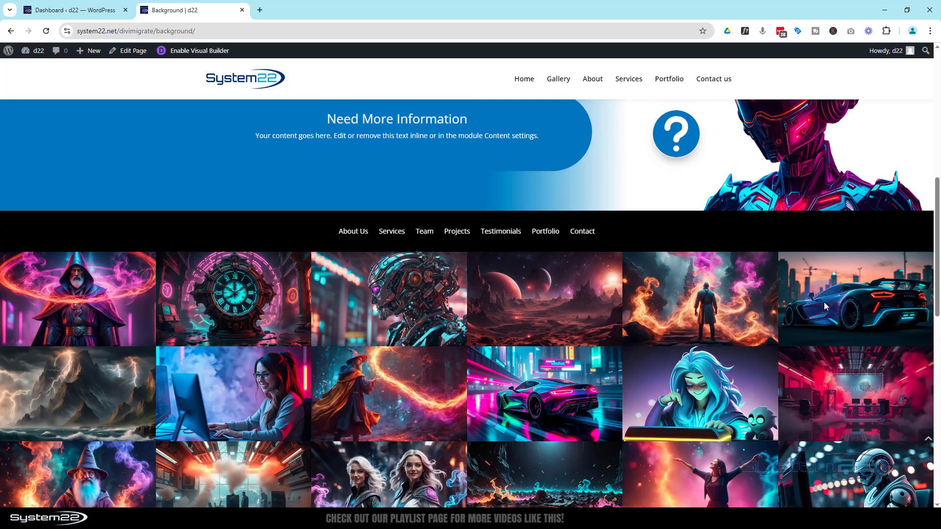
{"action": "scroll", "coordinate": [824, 302], "scroll_direction": "down", "scroll_amount": 5}
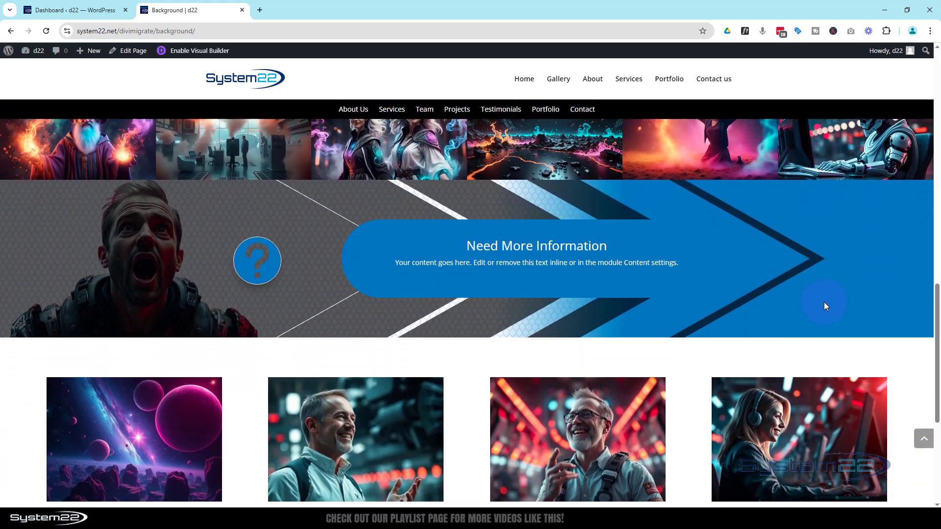
{"action": "scroll", "coordinate": [824, 304], "scroll_direction": "down", "scroll_amount": 3}
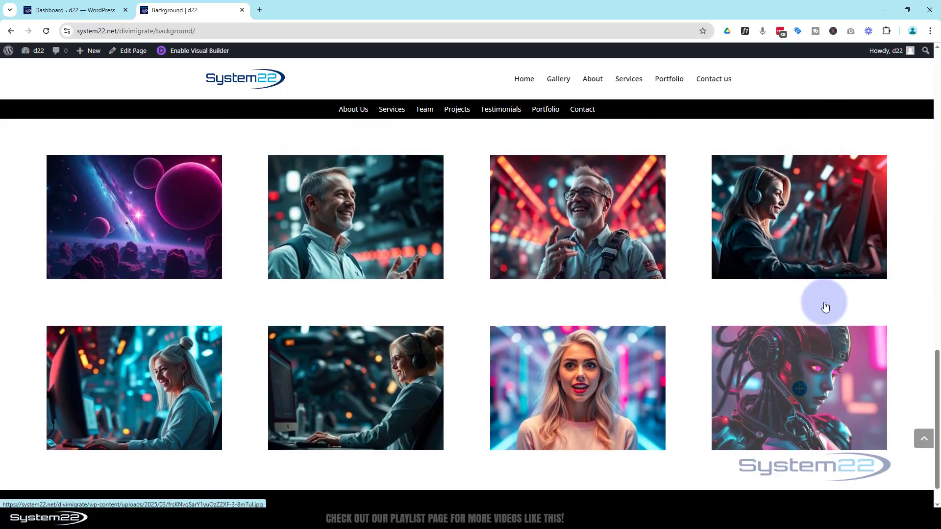
{"action": "scroll", "coordinate": [824, 307], "scroll_direction": "up", "scroll_amount": 10}
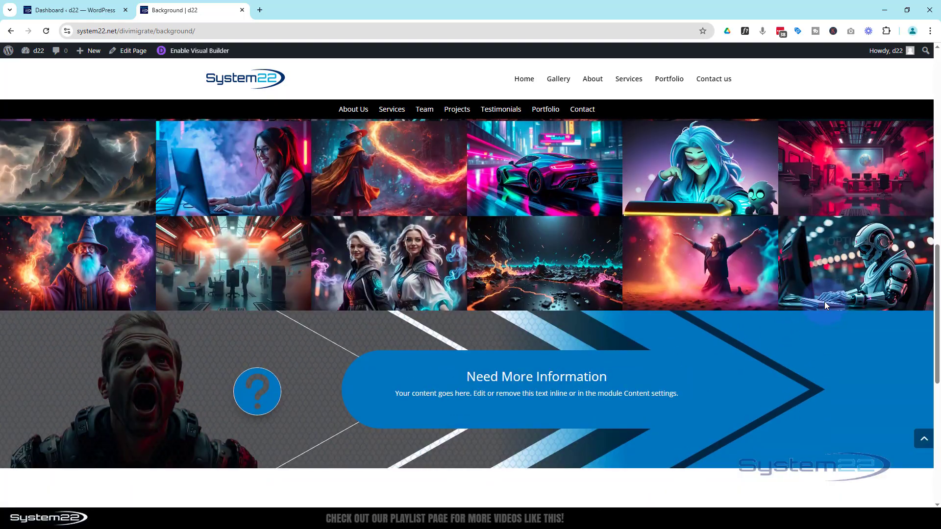
{"action": "scroll", "coordinate": [824, 302], "scroll_direction": "up", "scroll_amount": 6}
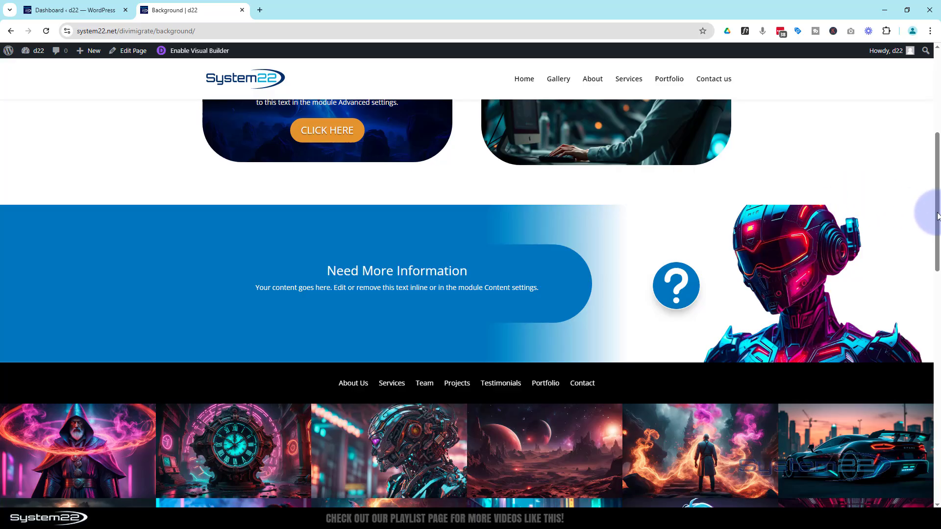
{"action": "left_click_drag", "start_coordinate": [937, 216], "coordinate": [937, 302]}
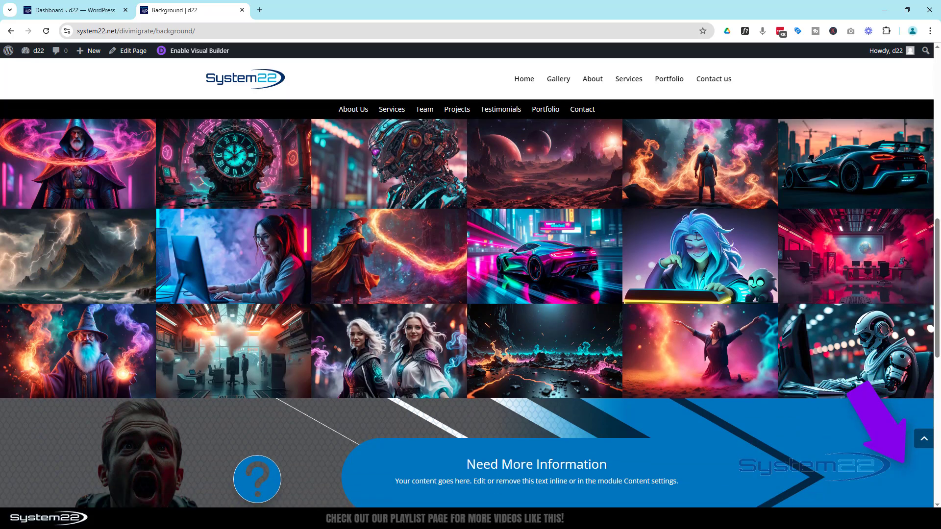
{"action": "mouse_move", "coordinate": [664, 173]}
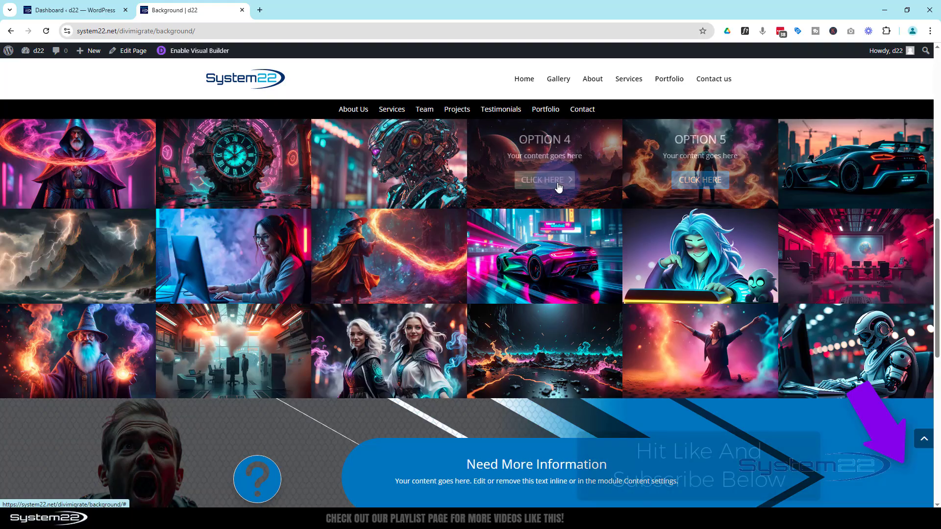
{"action": "mouse_move", "coordinate": [550, 264]}
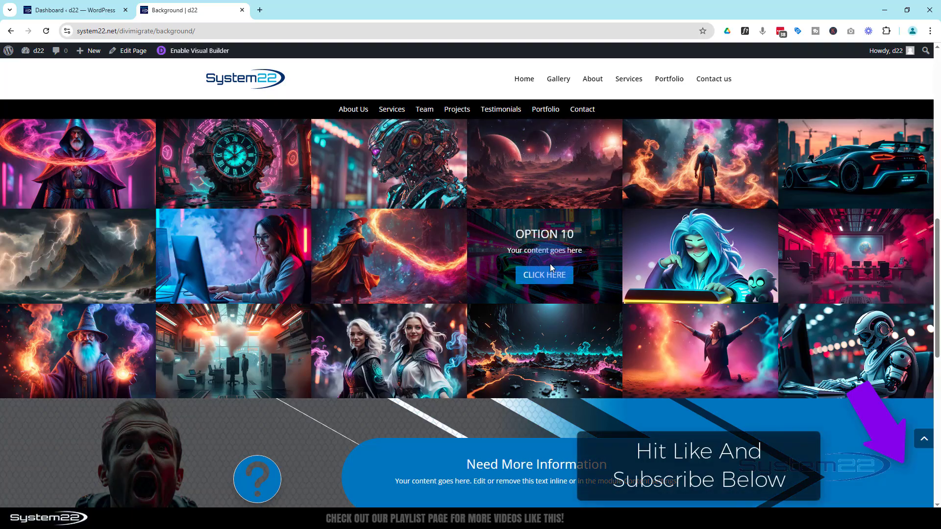
{"action": "scroll", "coordinate": [550, 265], "scroll_direction": "down", "scroll_amount": 1}
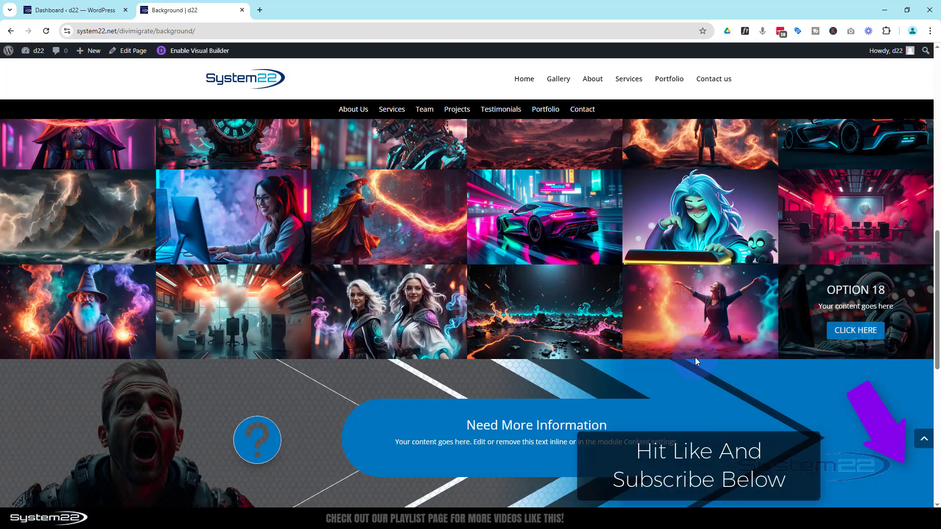
{"action": "mouse_move", "coordinate": [682, 351]}
{"action": "scroll", "coordinate": [682, 349], "scroll_direction": "down", "scroll_amount": 2}
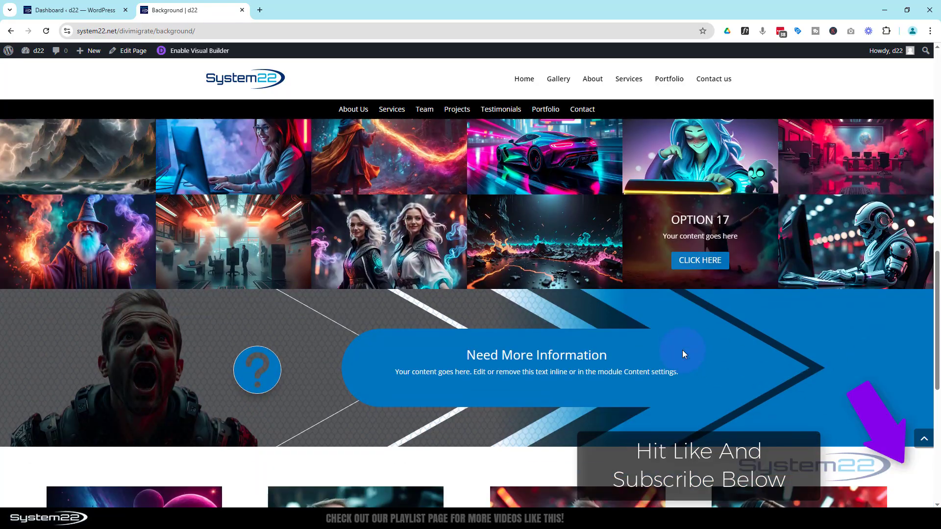
{"action": "scroll", "coordinate": [682, 350], "scroll_direction": "up", "scroll_amount": 4}
{"action": "scroll", "coordinate": [683, 351], "scroll_direction": "up", "scroll_amount": 5}
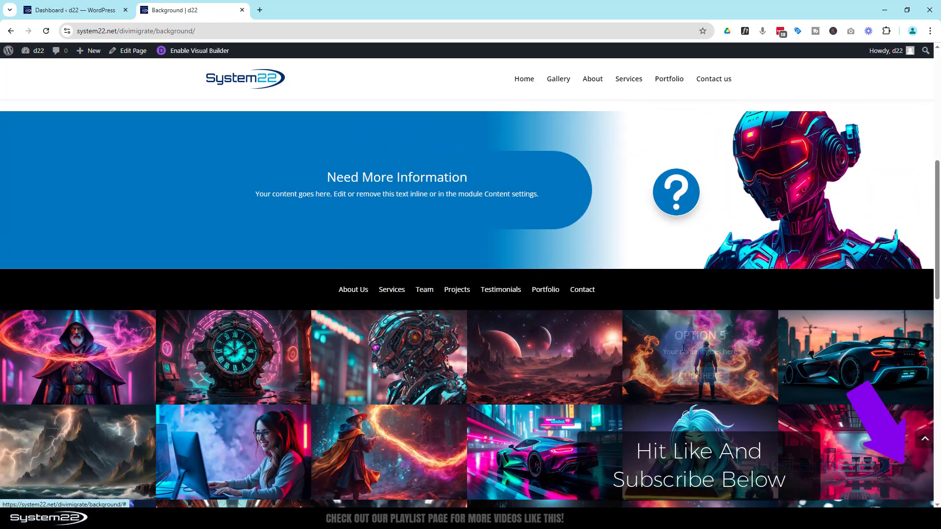
{"action": "scroll", "coordinate": [683, 350], "scroll_direction": "up", "scroll_amount": 3}
{"action": "scroll", "coordinate": [683, 348], "scroll_direction": "up", "scroll_amount": 4}
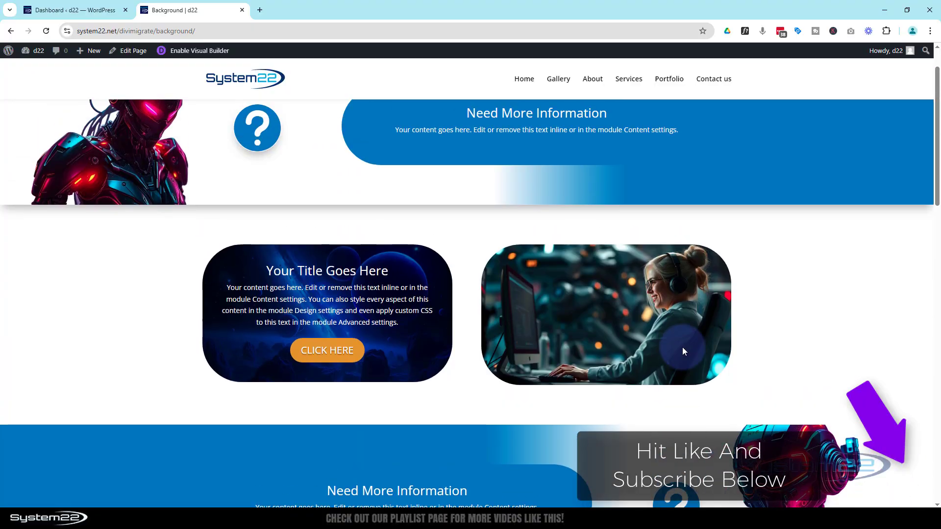